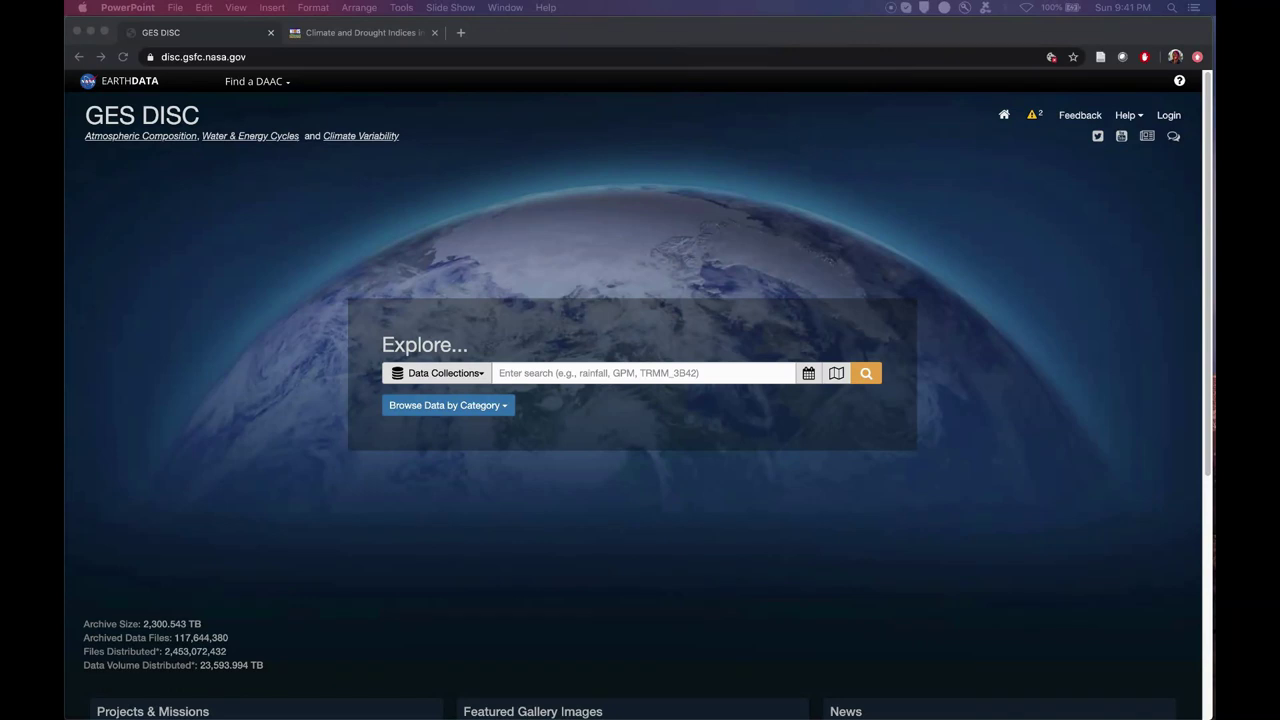
# Search the data collections for imerg and open the 1-month GPM IMERG Final Precipitation L3 dataset (GPM_3IMERGM 06)
pyautogui.click(545, 372)
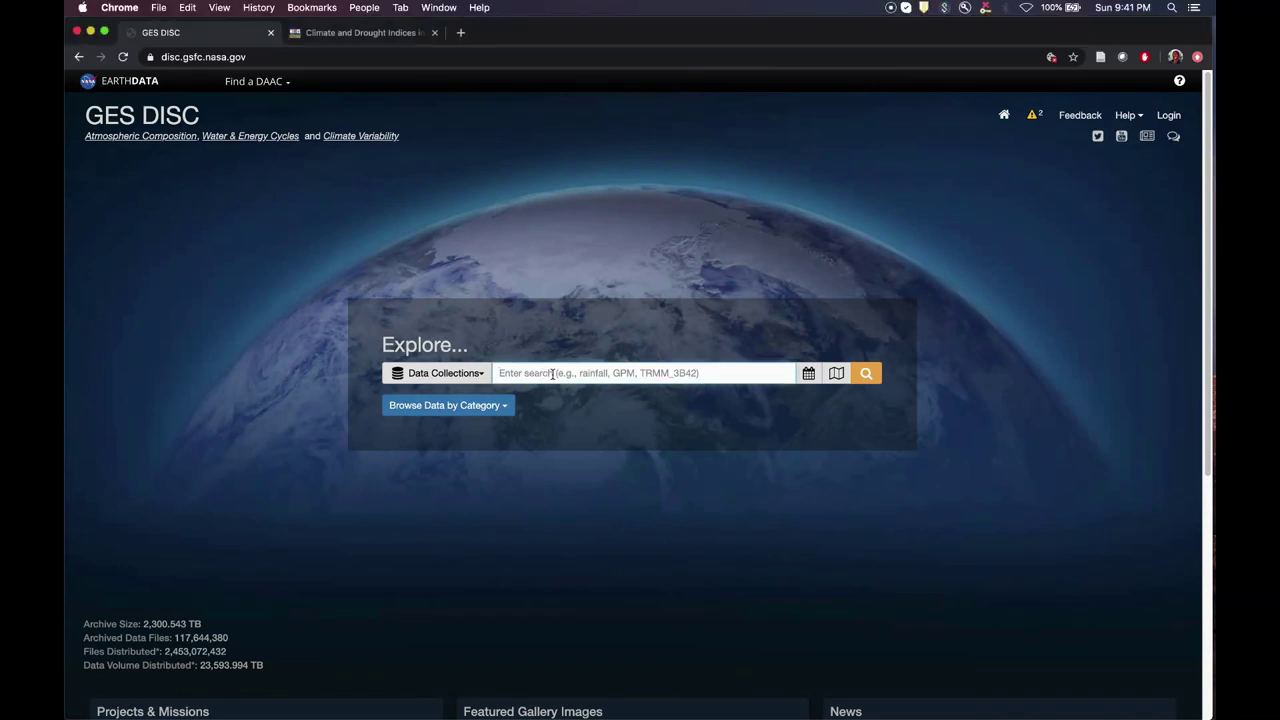
pyautogui.write('imerg')
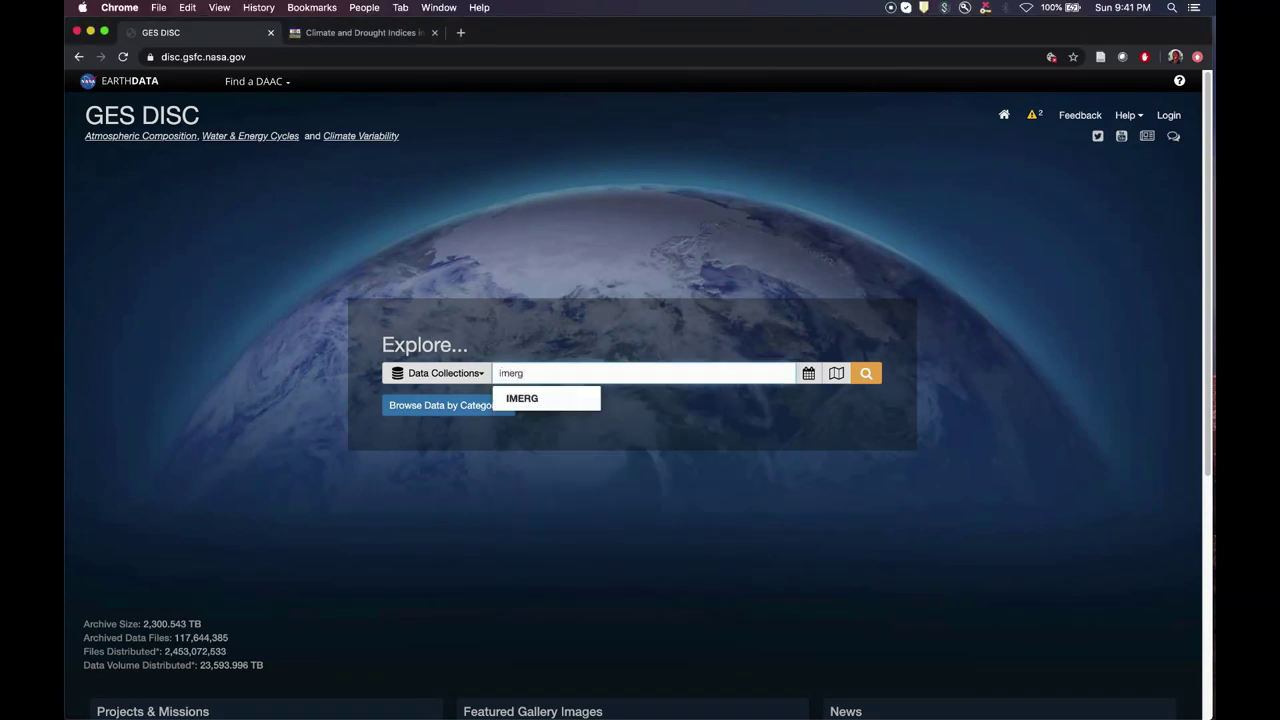
pyautogui.press('Return')
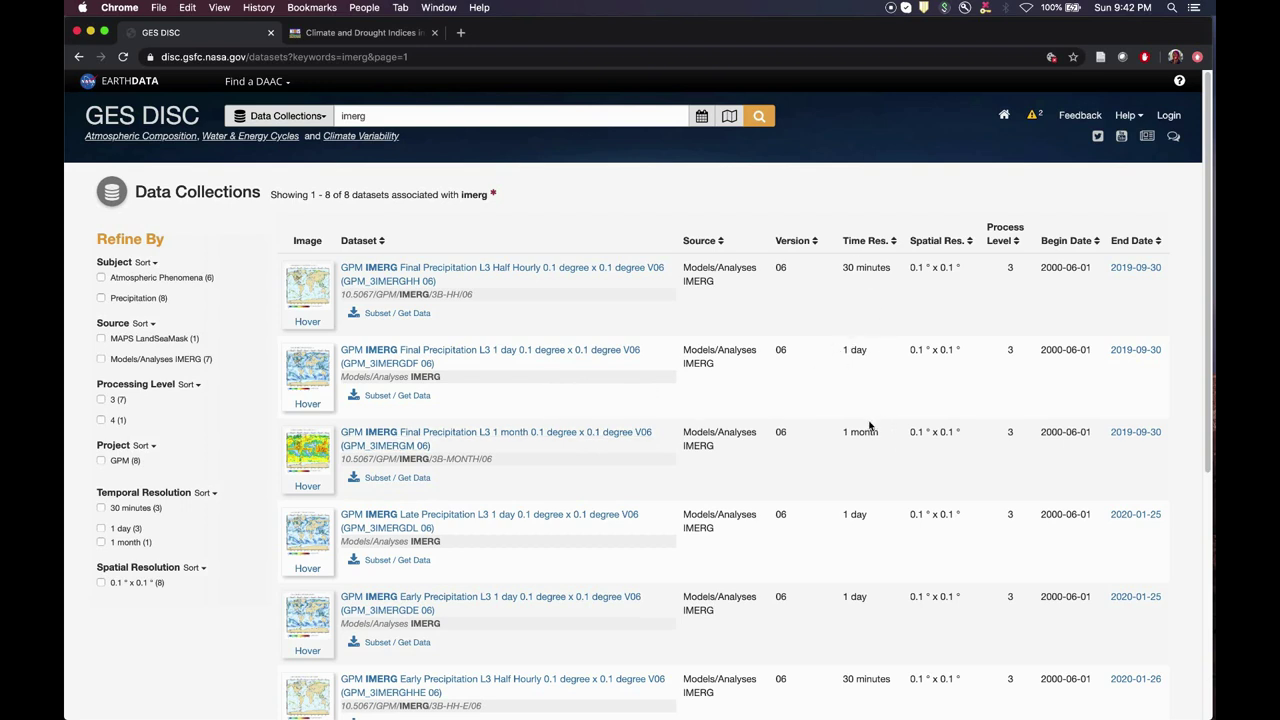
pyautogui.scroll(-1, 725, 440)
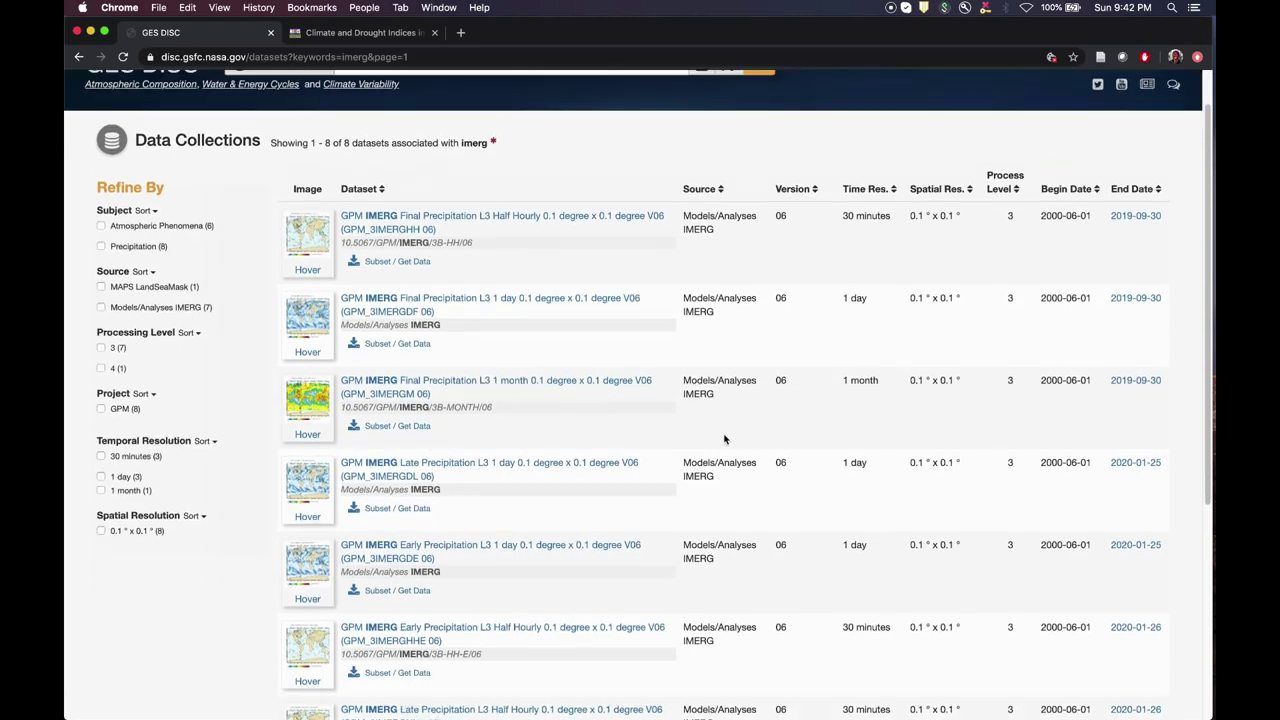
pyautogui.scroll(-7, 725, 440)
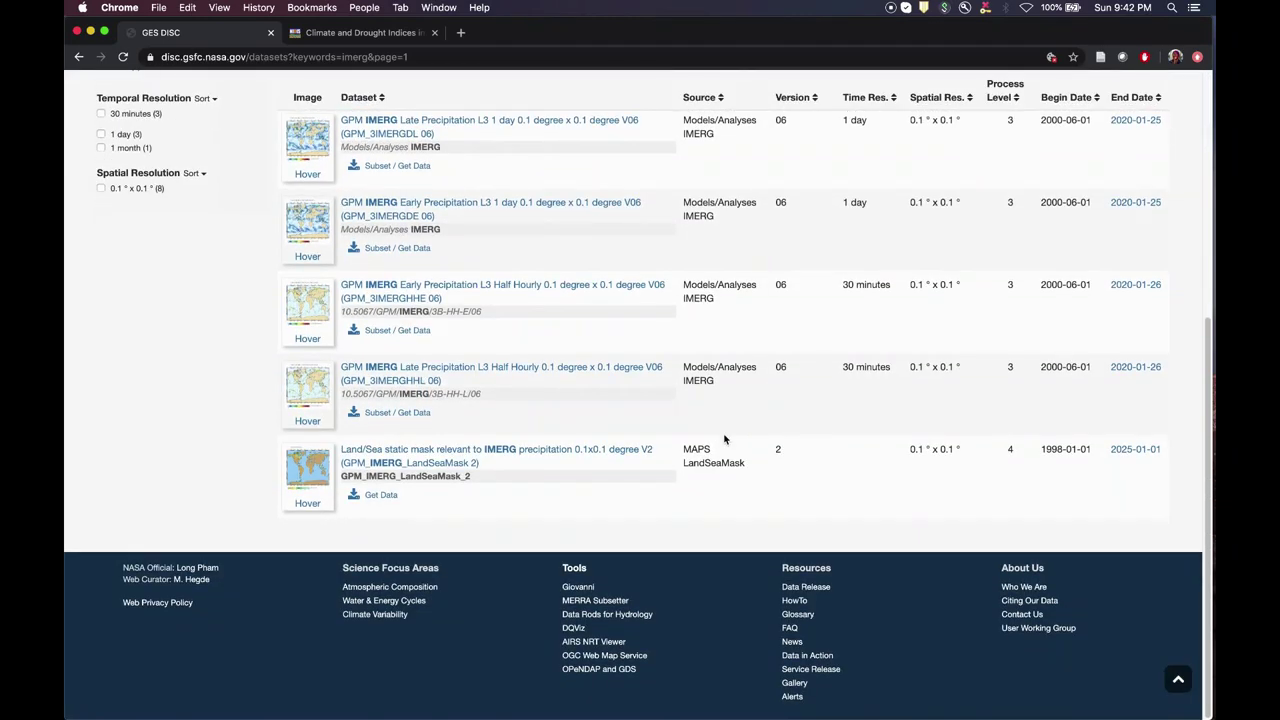
pyautogui.scroll(8, 725, 440)
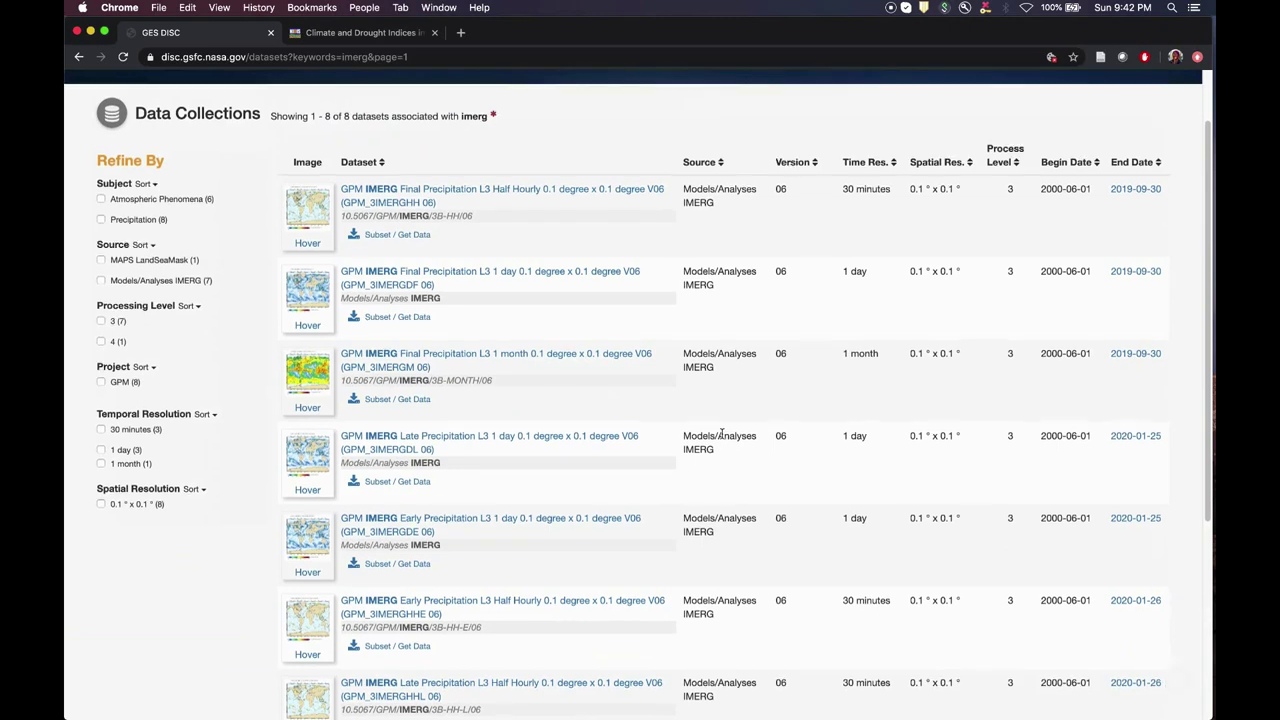
pyautogui.scroll(1, 720, 434)
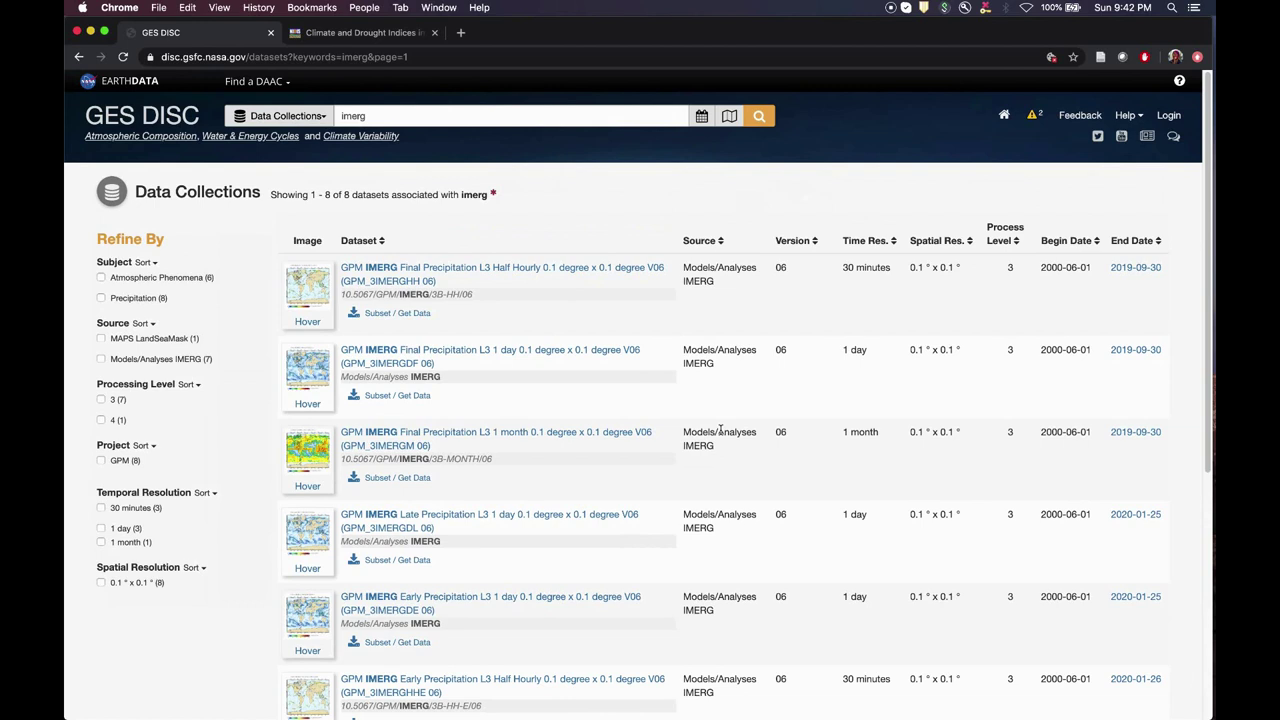
pyautogui.click(396, 450)
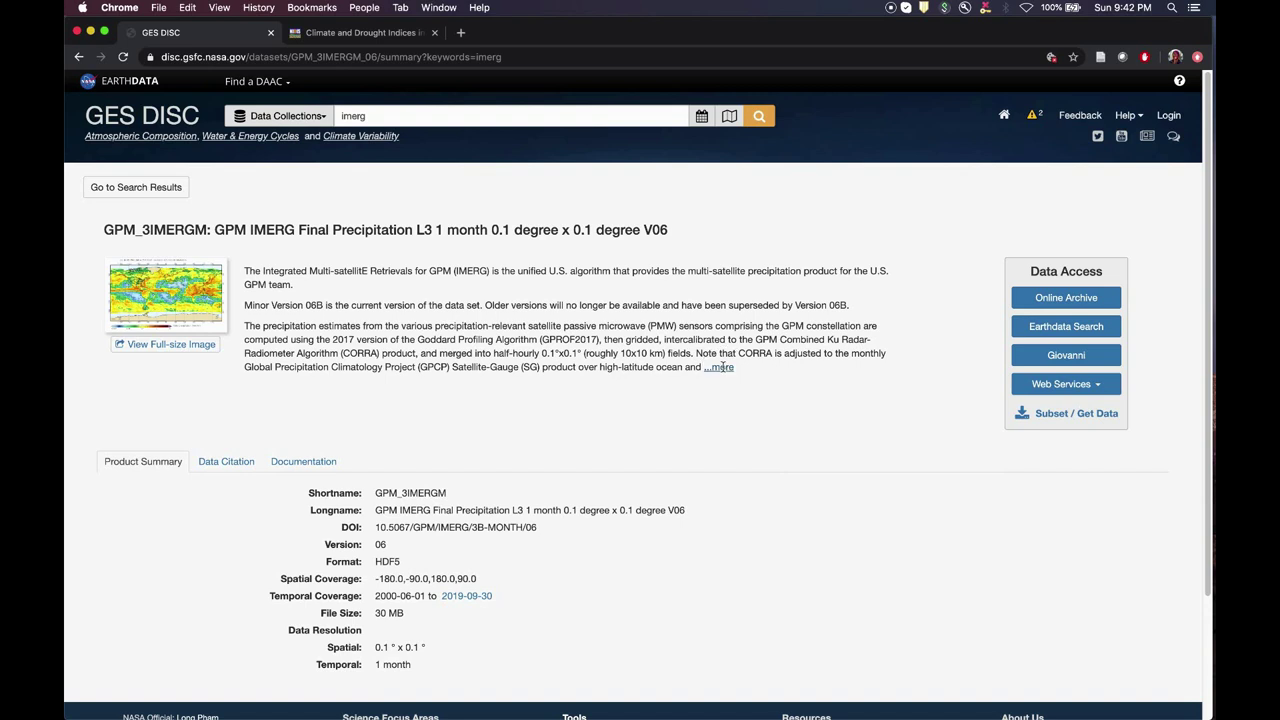
# Expand the dataset's full description and read it through together with the product summary
pyautogui.click(720, 367)
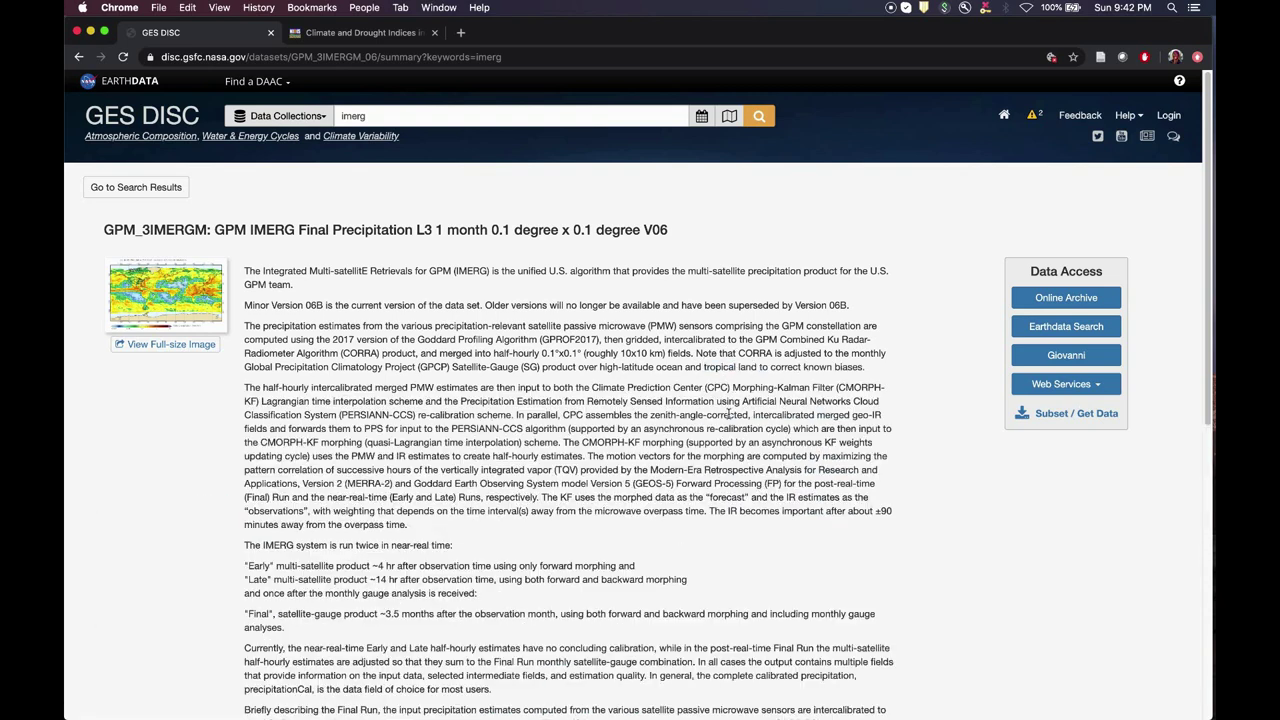
pyautogui.scroll(-5, 729, 414)
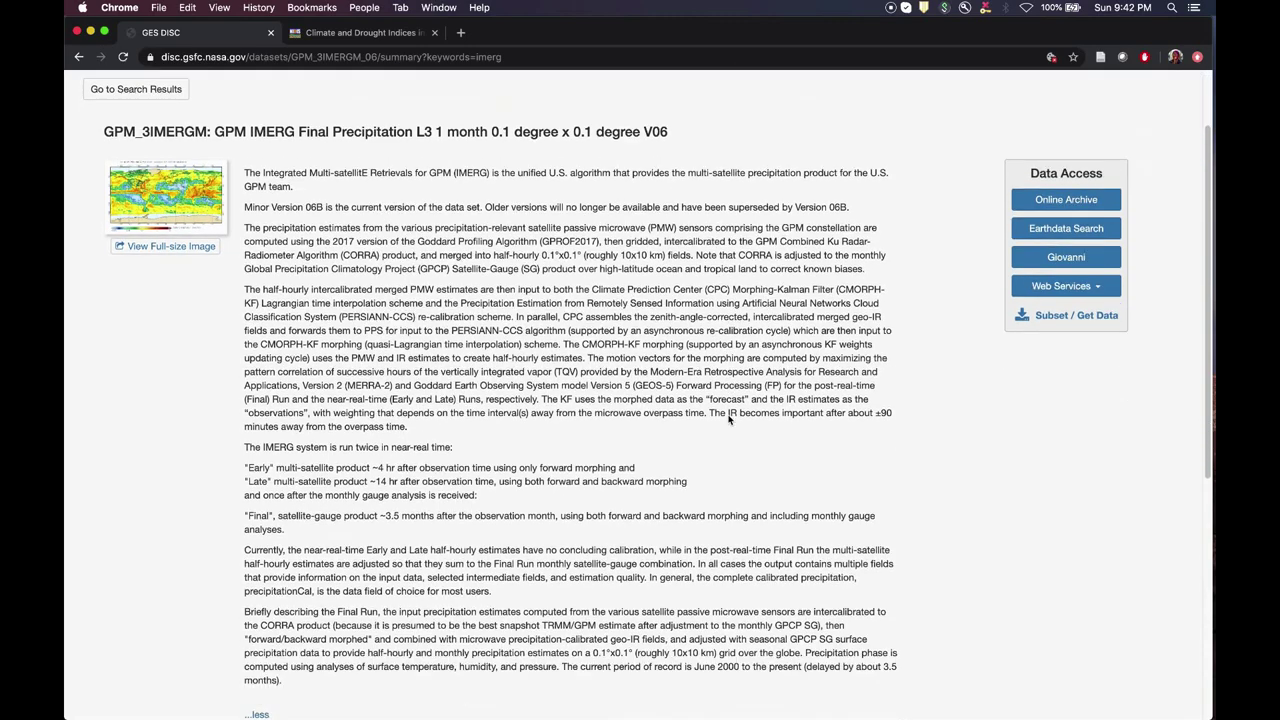
pyautogui.scroll(-8, 729, 420)
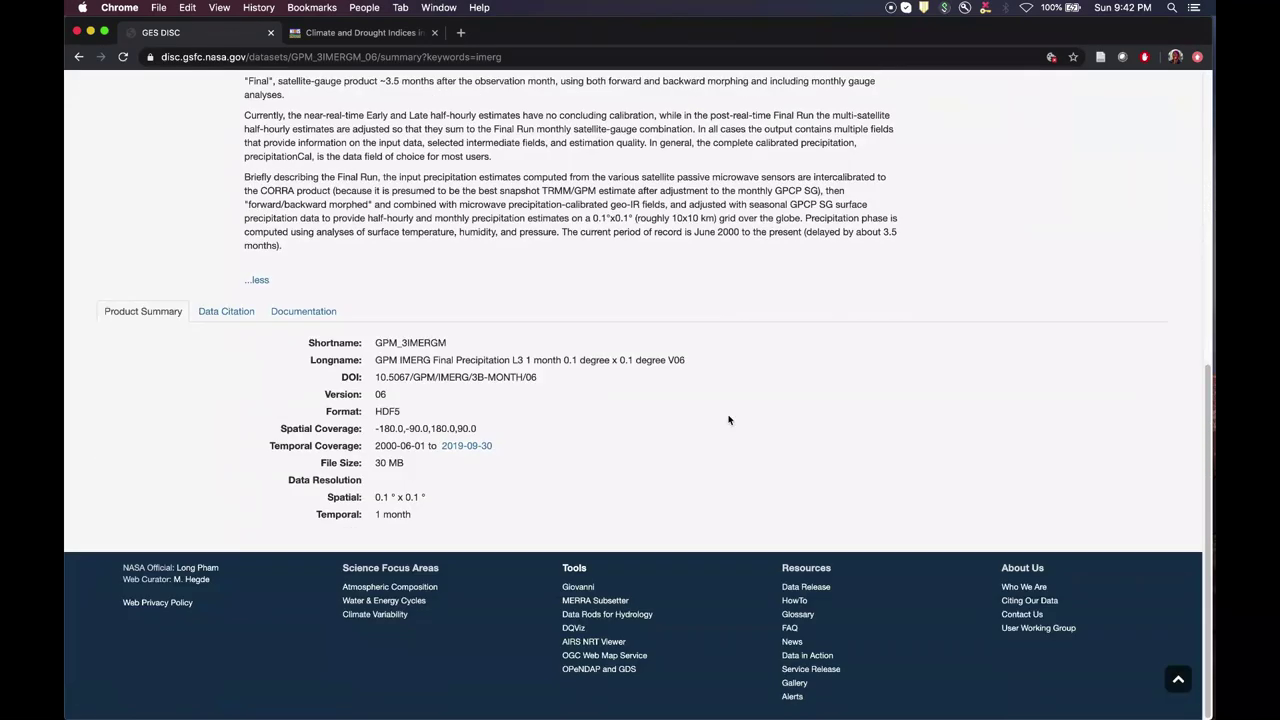
pyautogui.scroll(13, 729, 420)
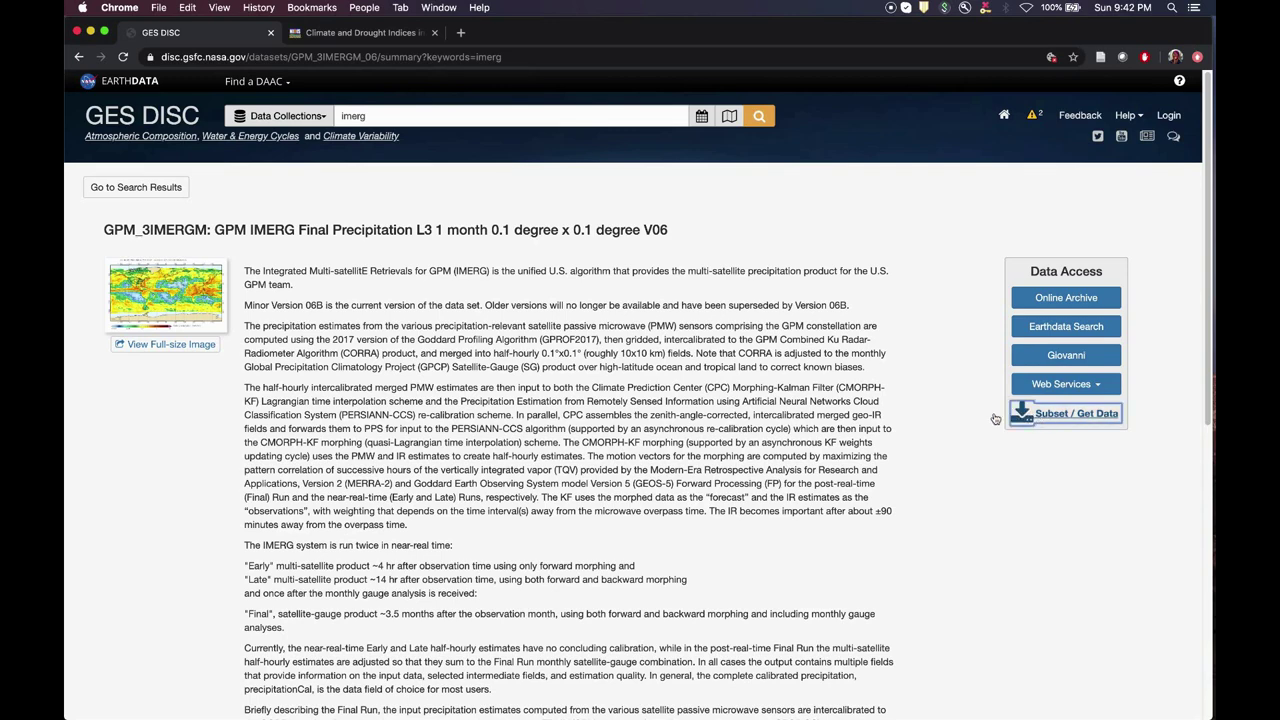
# Open the dataset's subset and data retrieval options and review the date range selection
pyautogui.click(996, 416)
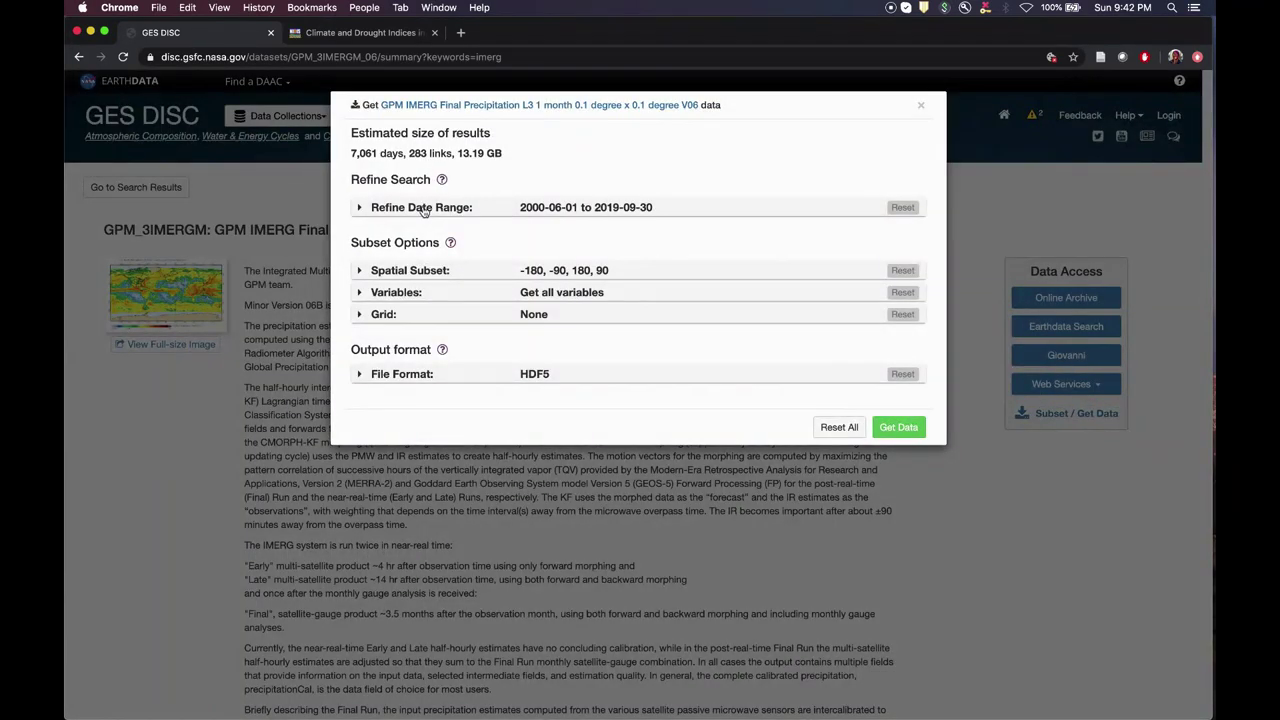
pyautogui.click(424, 210)
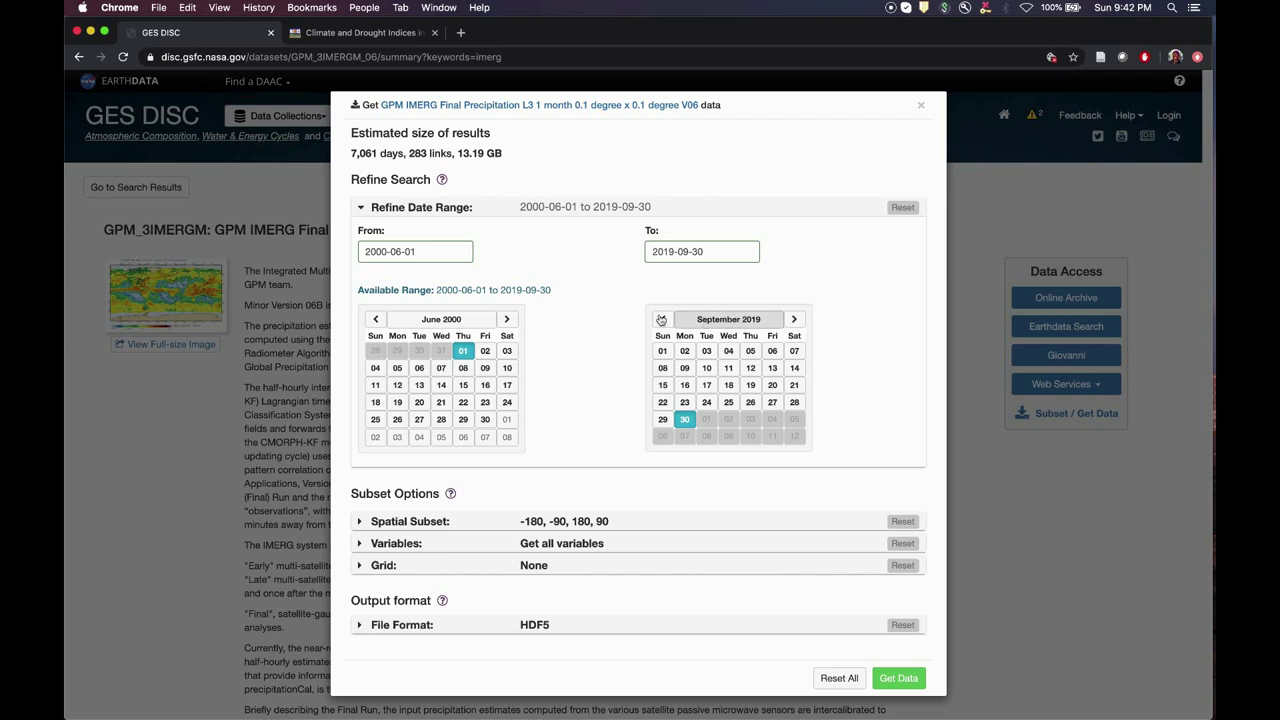
pyautogui.click(449, 210)
# Set the spatial subset's bounding box to -107,25,-93,37 and check its extent on the map
pyautogui.click(442, 268)
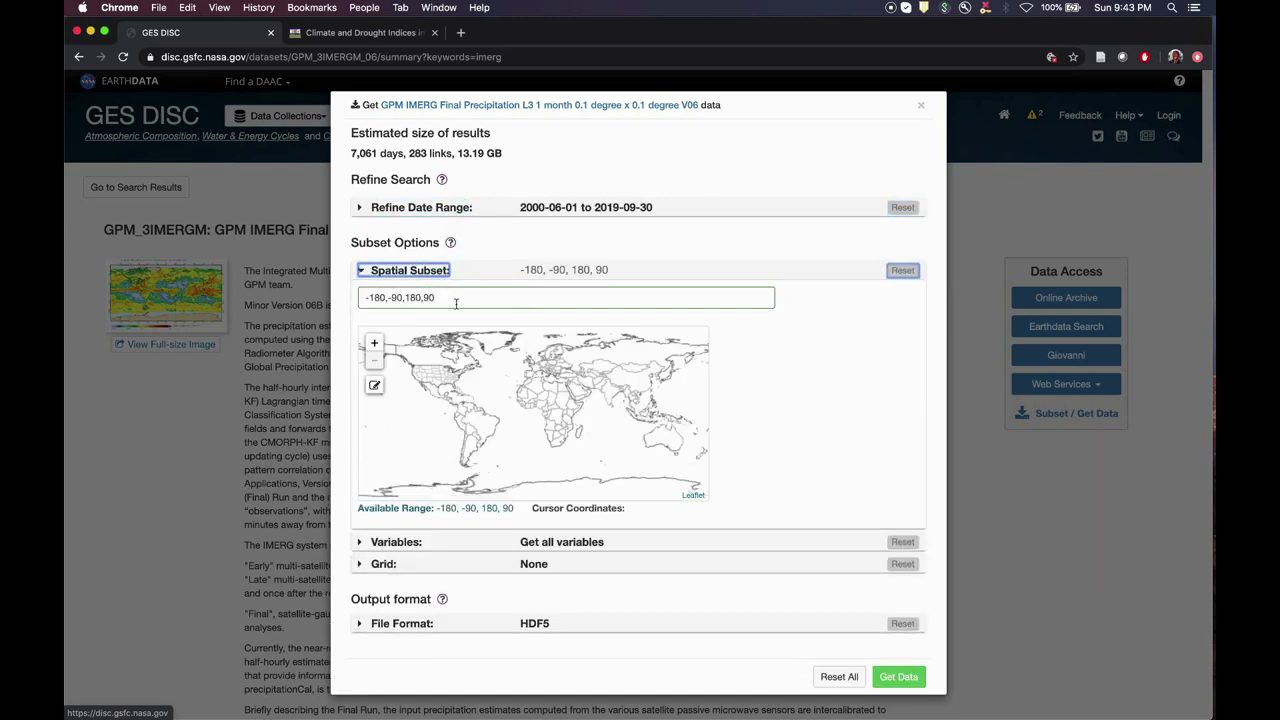
pyautogui.moveTo(456, 300); pyautogui.dragTo(362, 298)
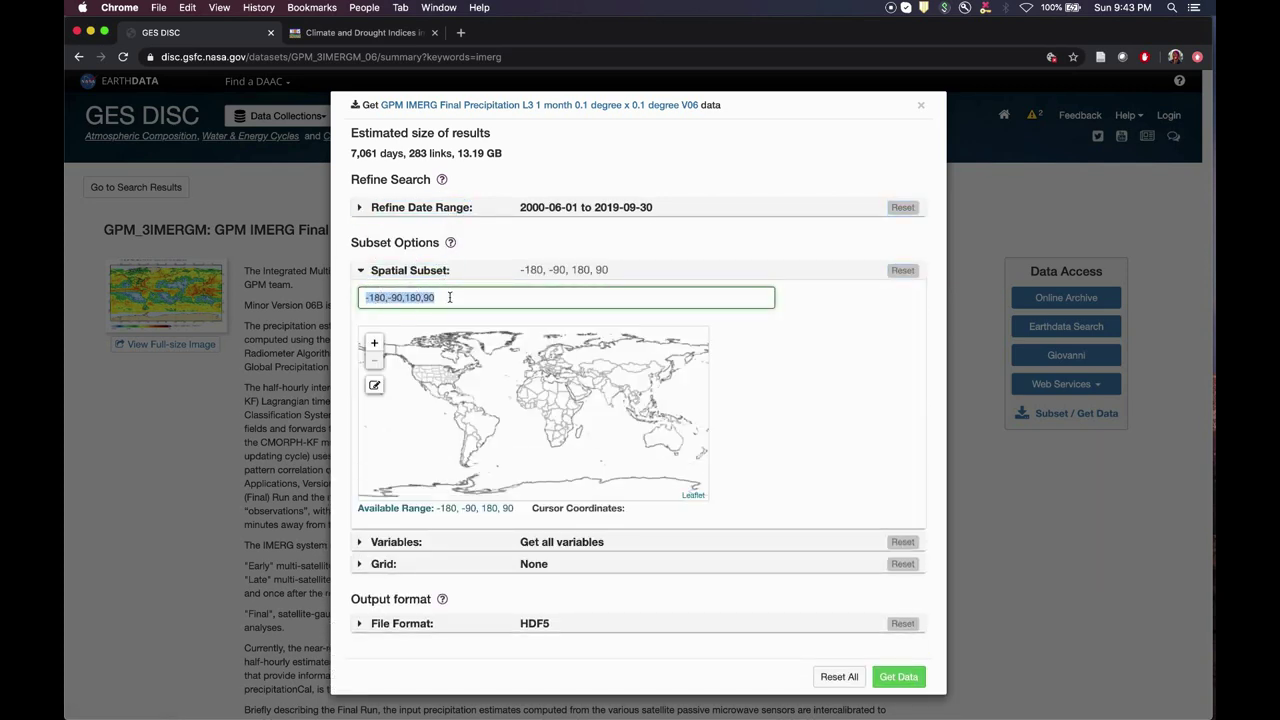
pyautogui.press('BackSpace')
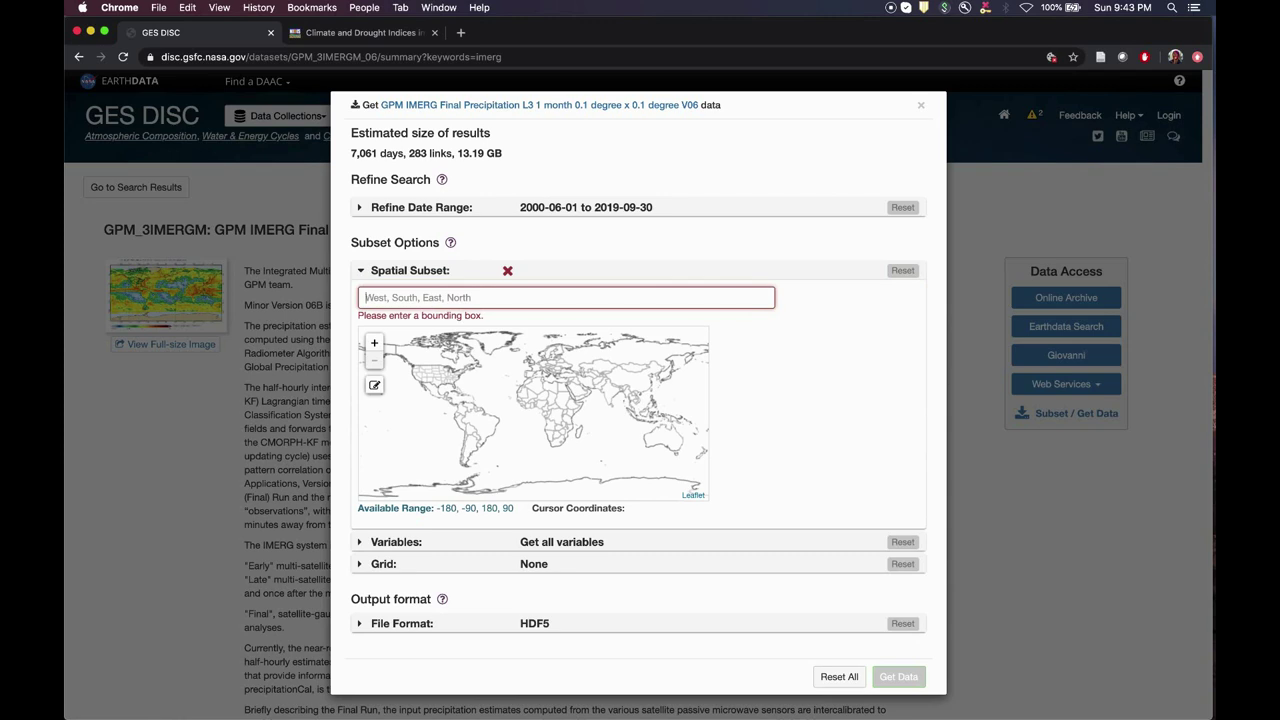
pyautogui.write('-107')
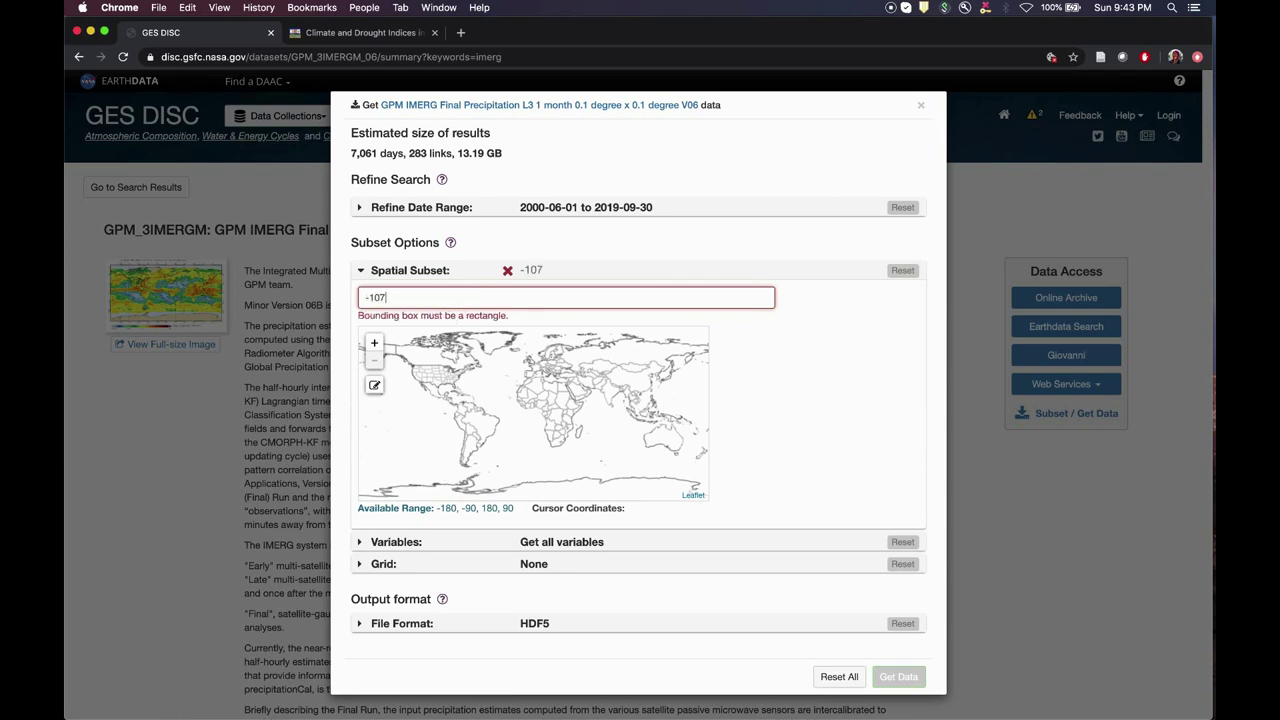
pyautogui.write(',25,')
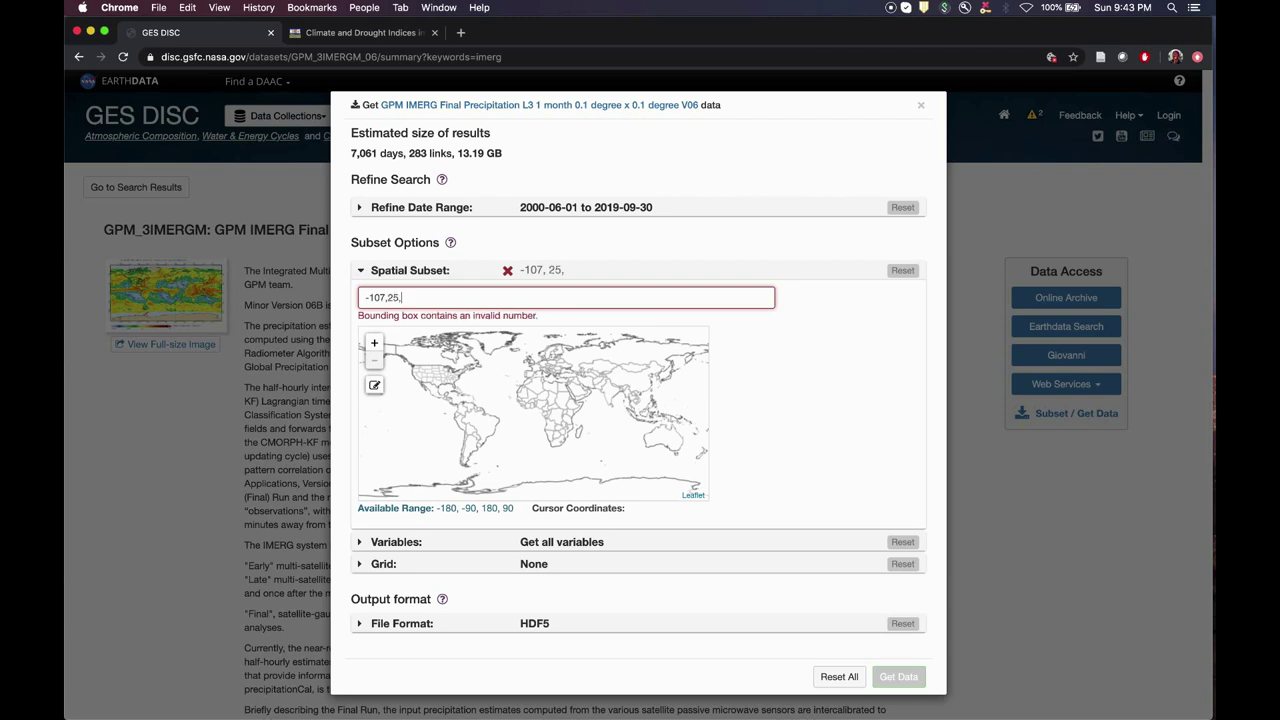
pyautogui.write('-93,37')
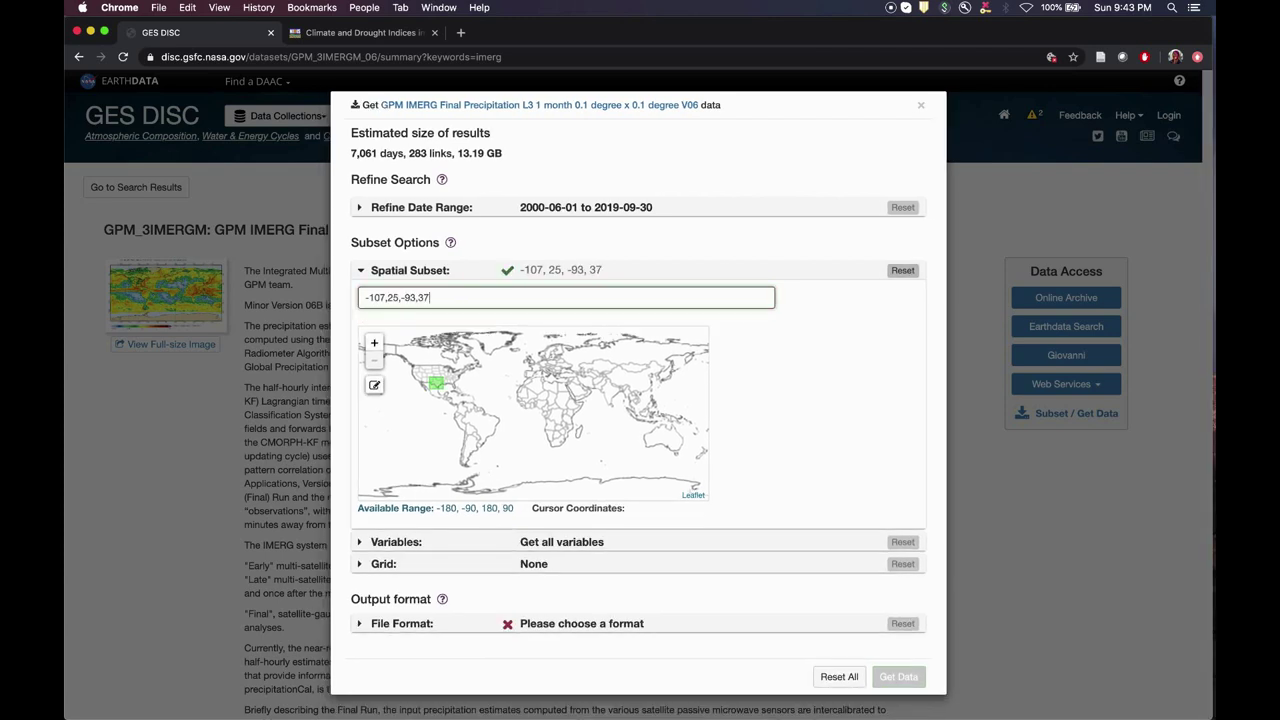
pyautogui.scroll(5, 531, 432)
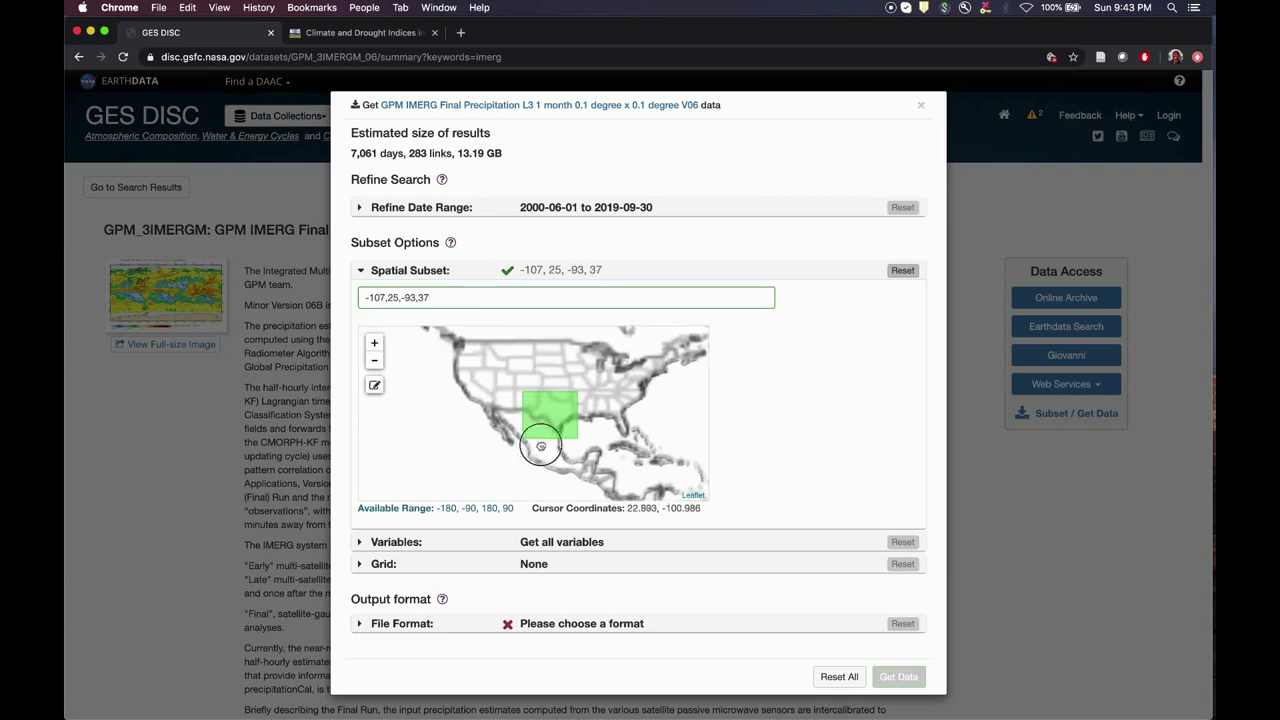
pyautogui.scroll(2, 531, 432)
pyautogui.scroll(-1, 430, 360)
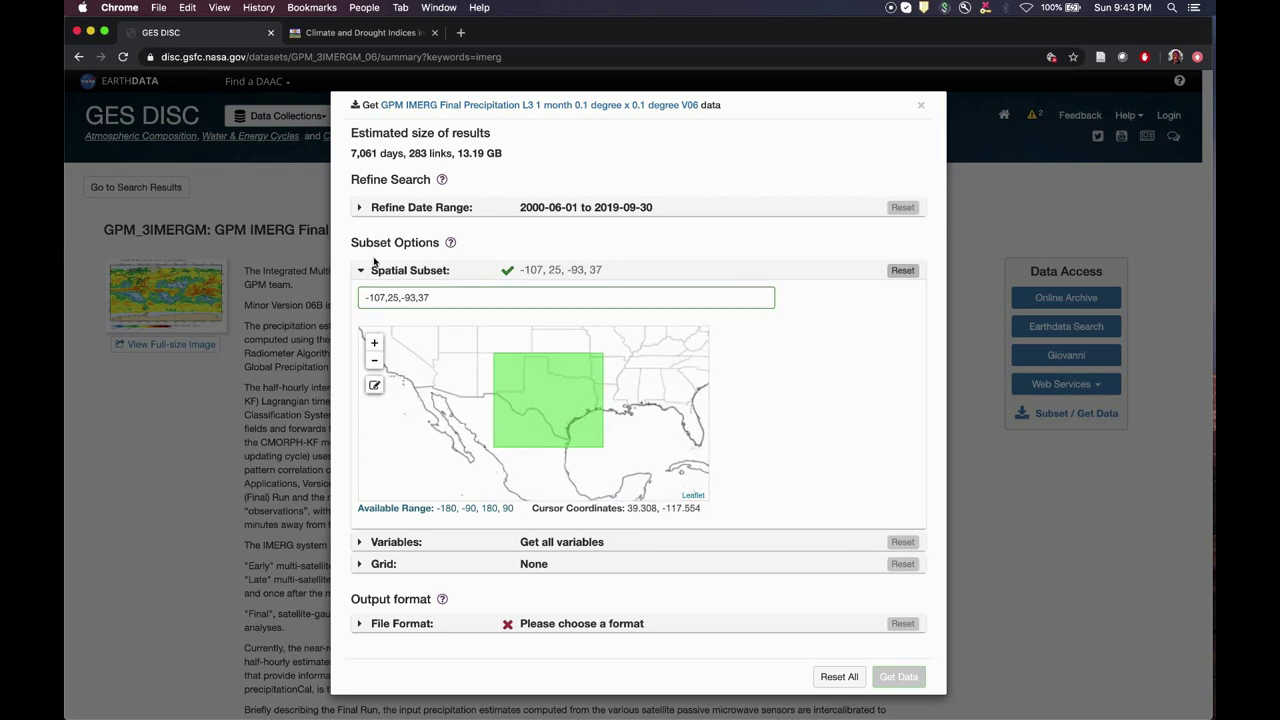
pyautogui.click(388, 272)
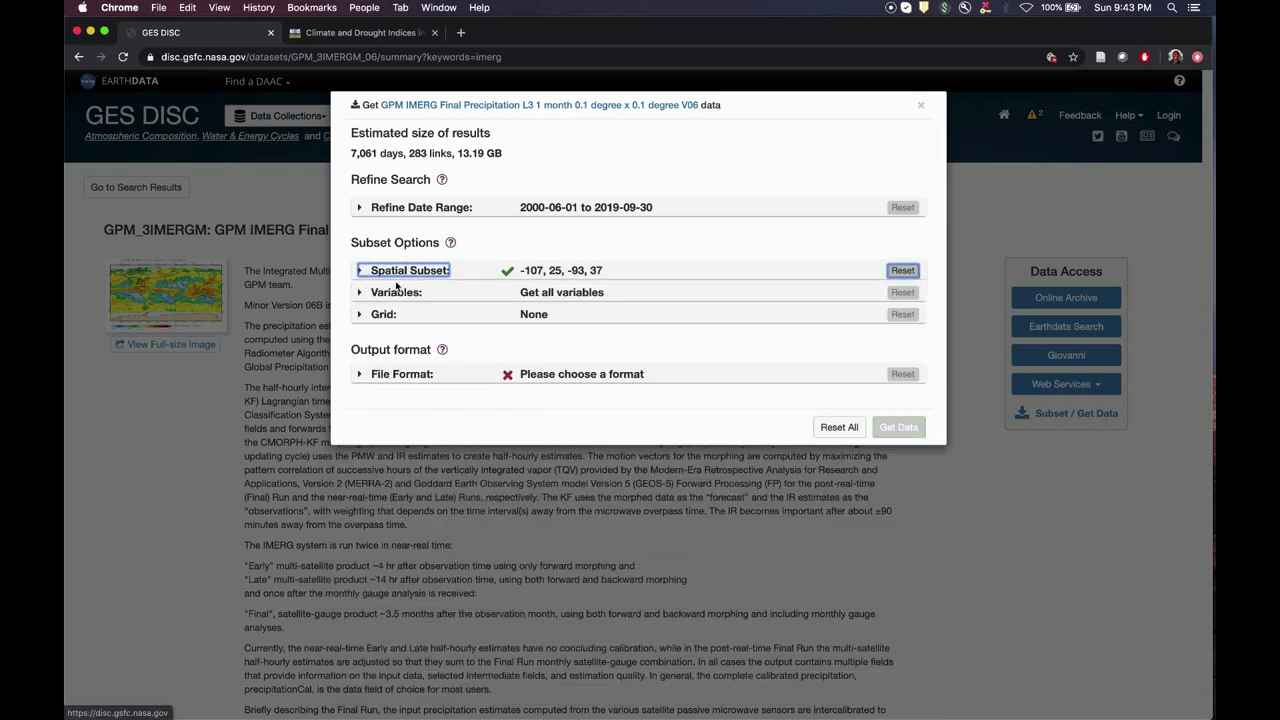
# Limit the subset variables to precipitation, the combined microwave-IR estimate with gauge calibration
pyautogui.click(397, 291)
pyautogui.click(363, 351)
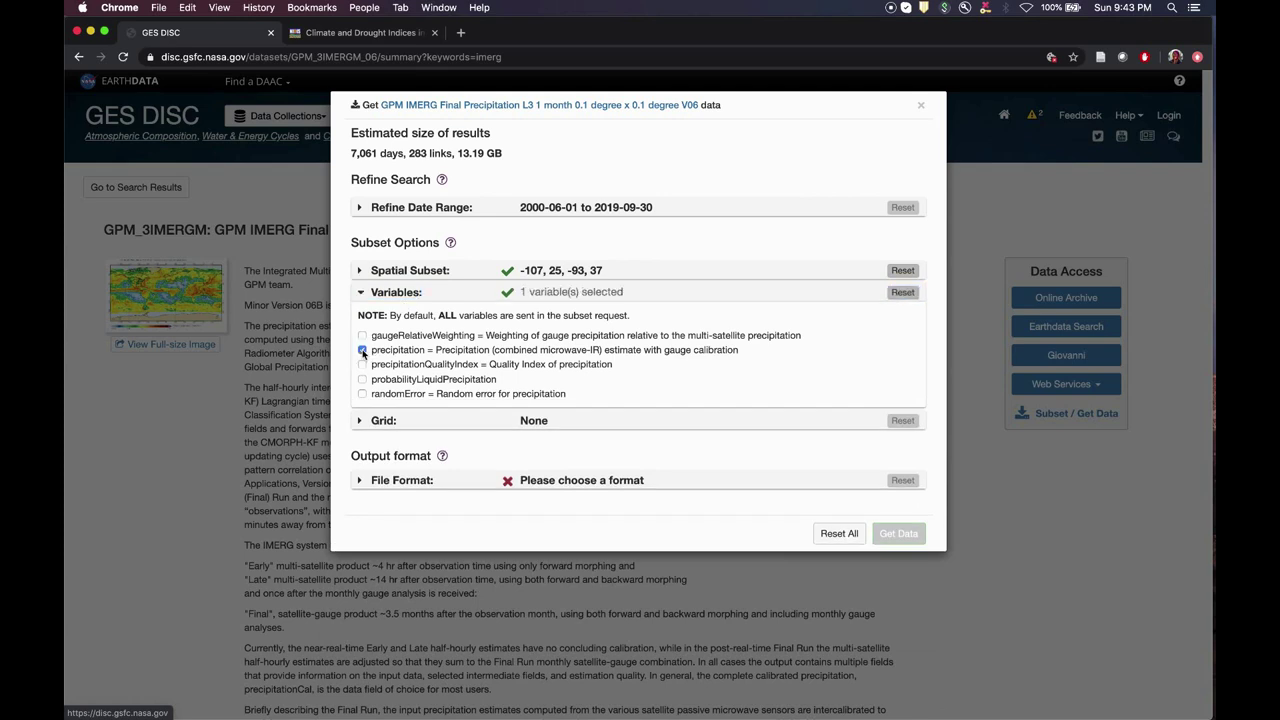
pyautogui.click(386, 296)
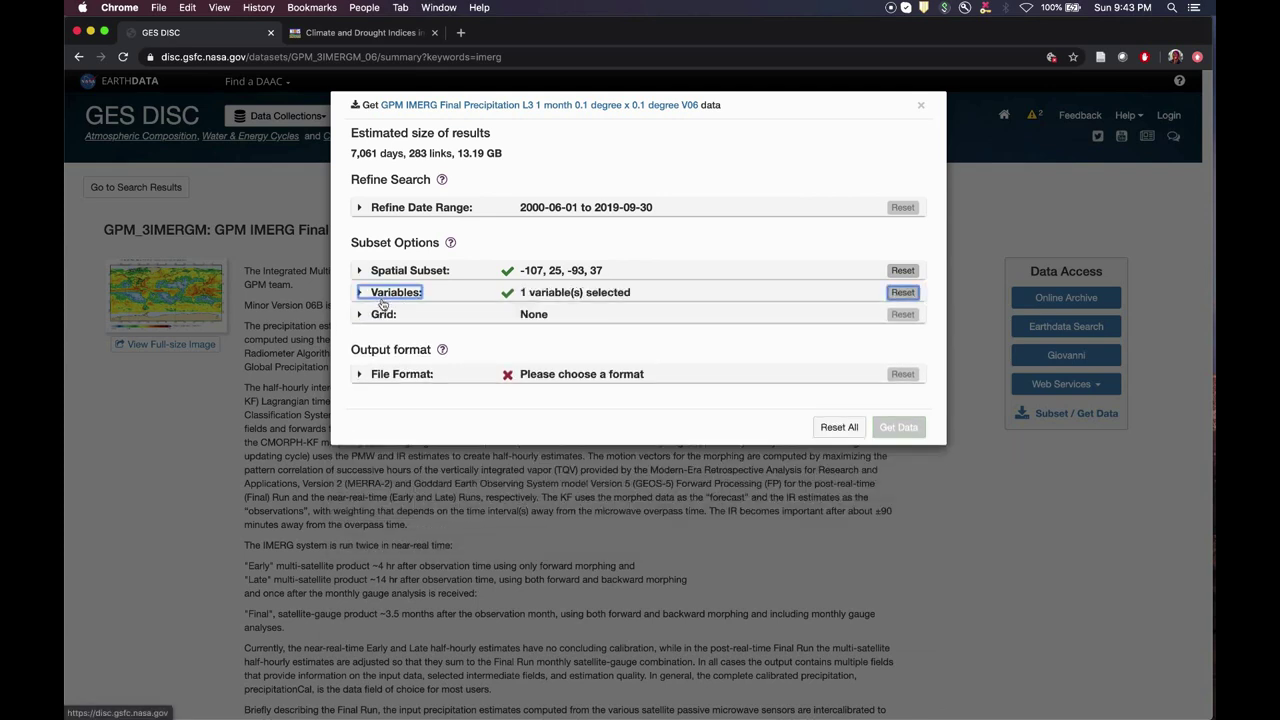
# Choose netCDF as the output file format and request the data
pyautogui.click(381, 375)
pyautogui.click(363, 424)
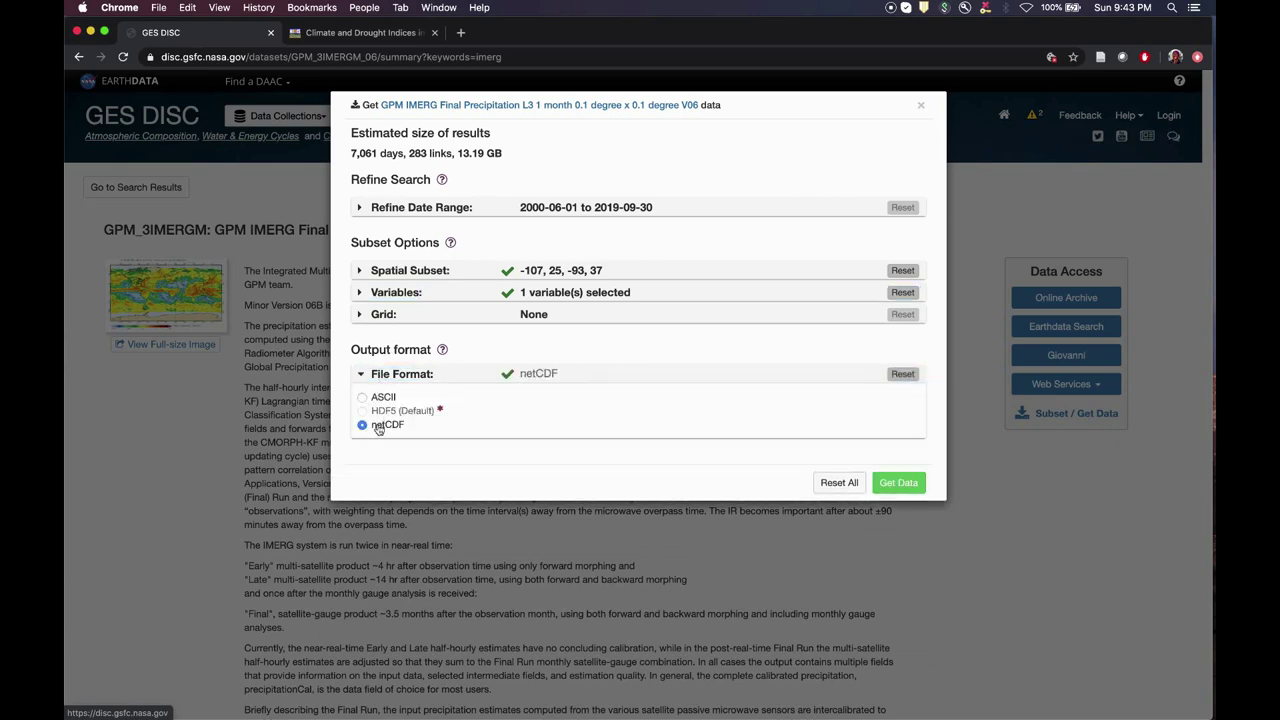
pyautogui.click(890, 482)
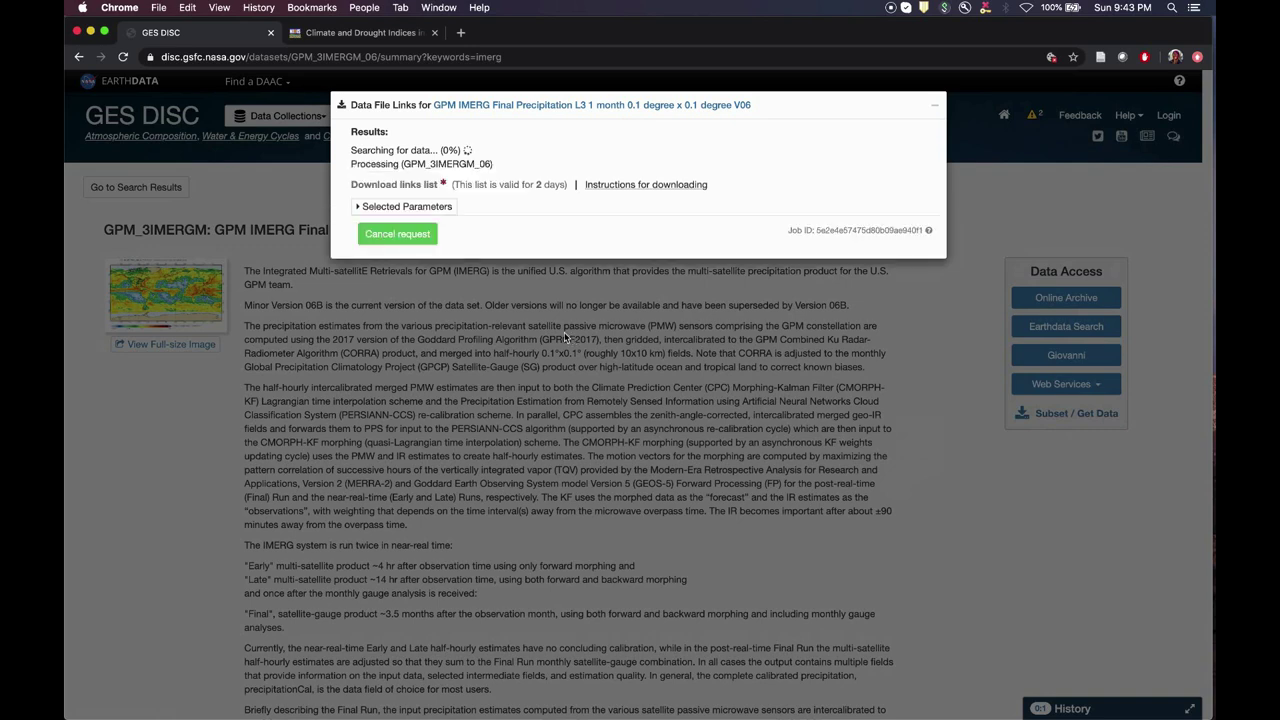
# Expand the request's selected parameters and review them along with the link count and the list of data file links
pyautogui.click(395, 207)
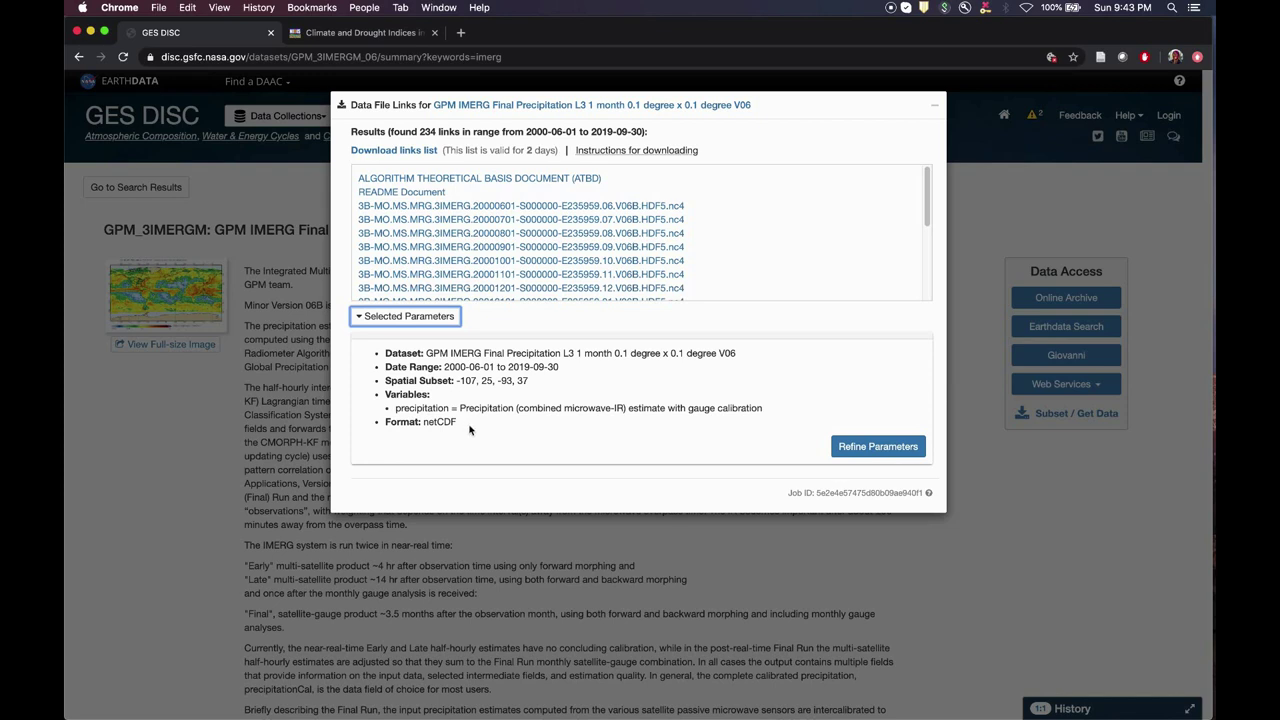
pyautogui.click(424, 132)
pyautogui.moveTo(424, 132); pyautogui.dragTo(458, 132)
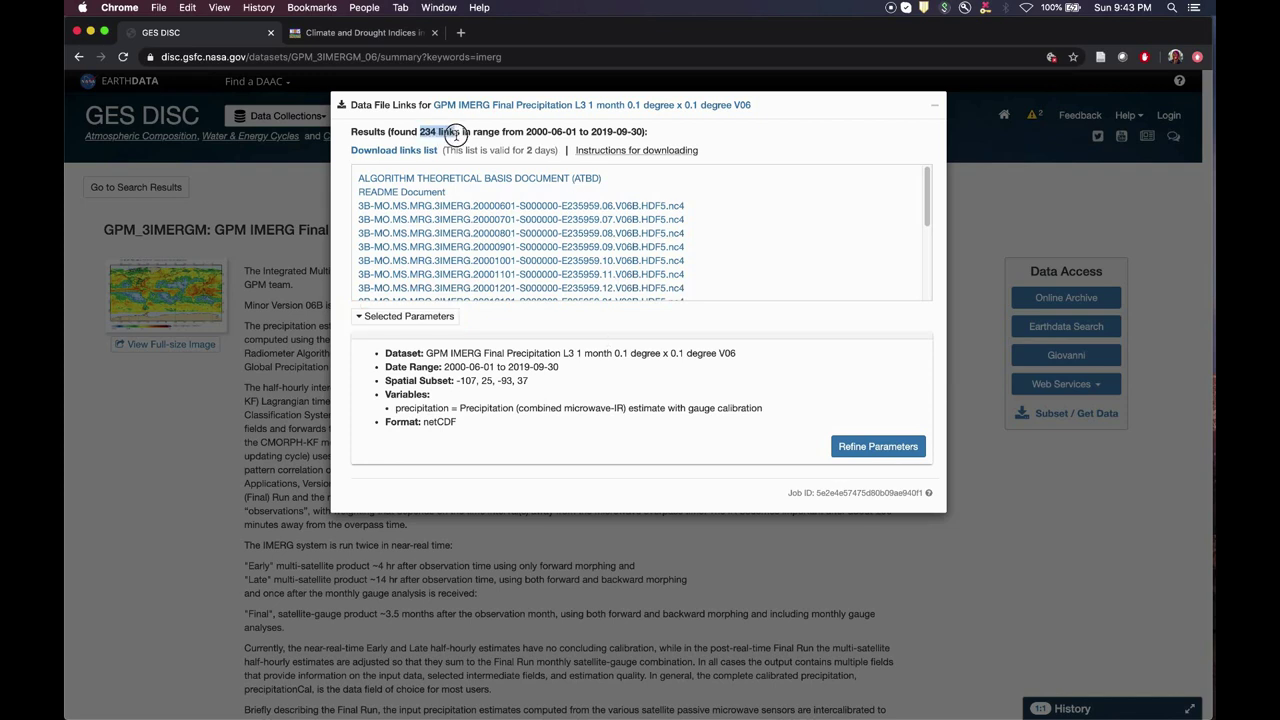
pyautogui.click(754, 245)
pyautogui.scroll(-3, 754, 245)
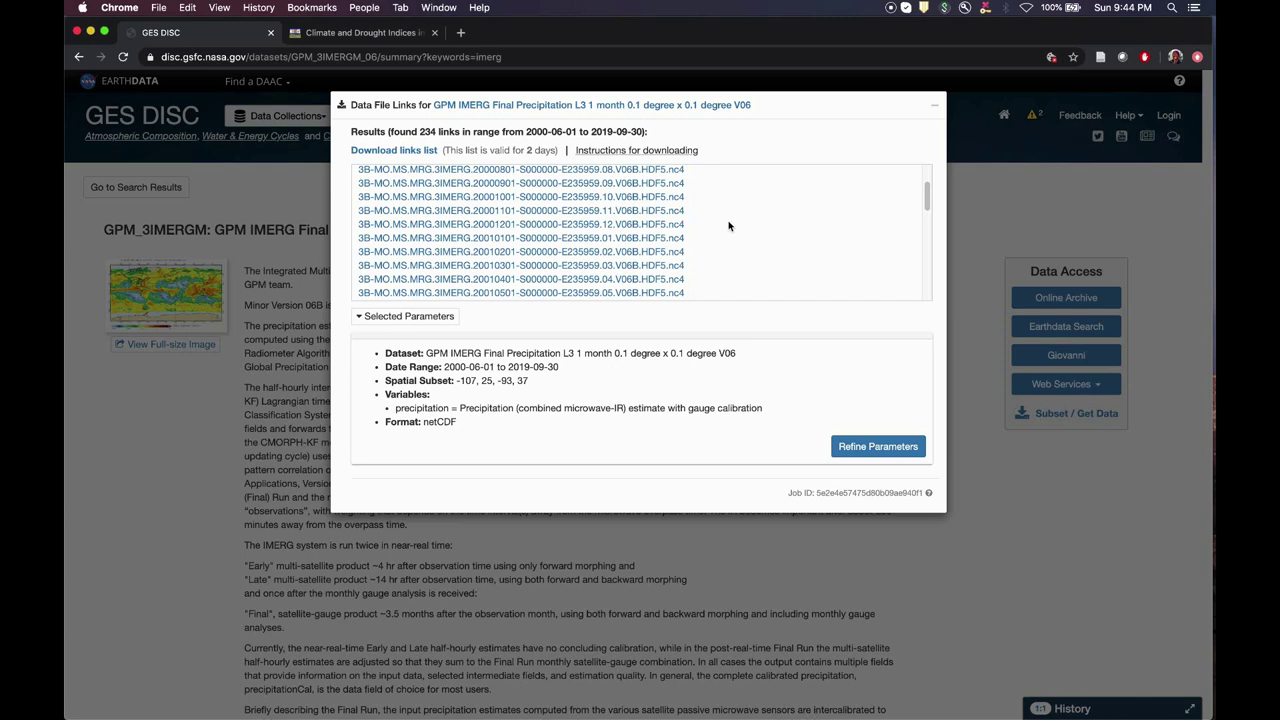
# Open the download instructions' guide on linking GES DISC with an Earthdata account and read through its authorization steps
pyautogui.moveTo(679, 152)
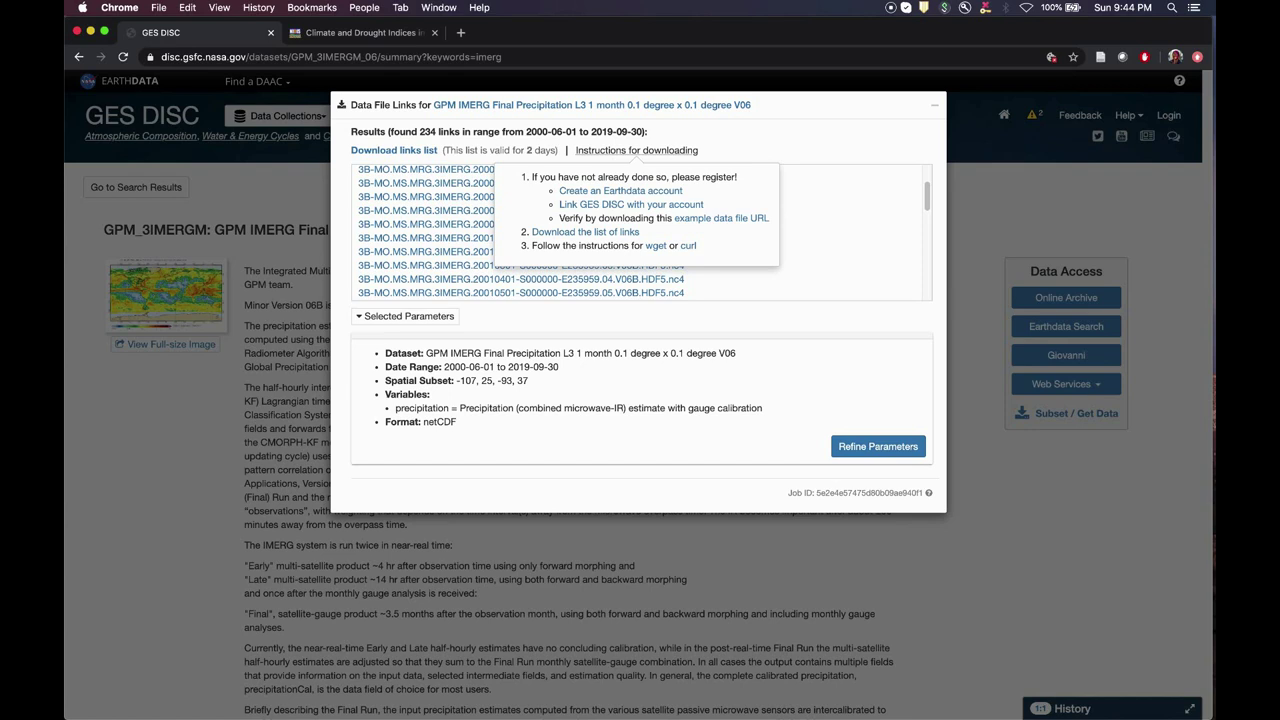
pyautogui.click(614, 206)
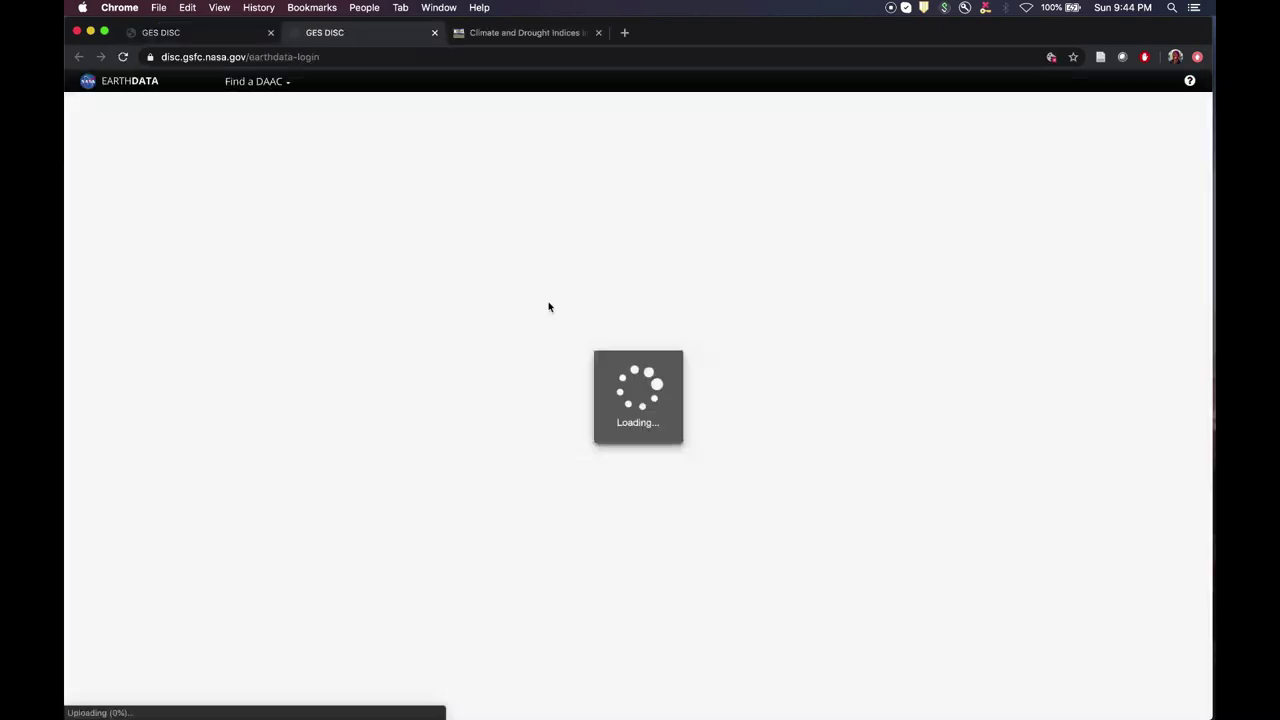
pyautogui.scroll(-10, 553, 317)
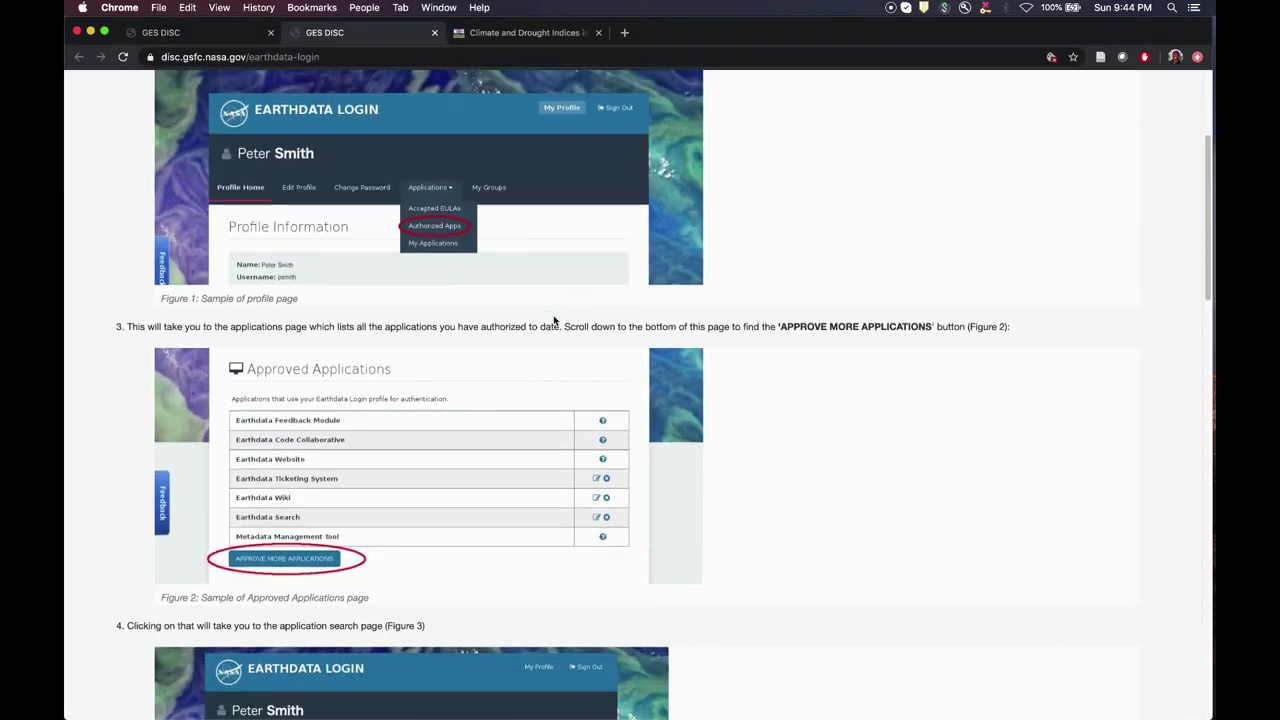
pyautogui.scroll(-15, 555, 320)
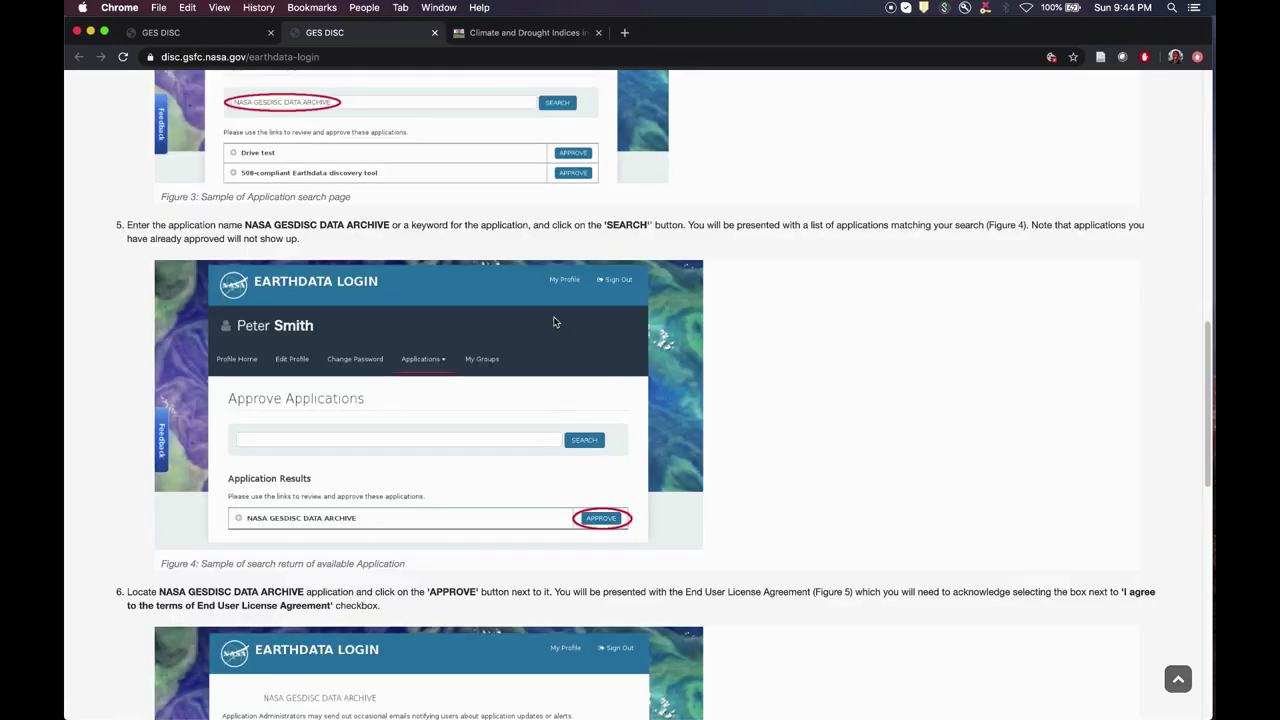
pyautogui.scroll(-8, 556, 323)
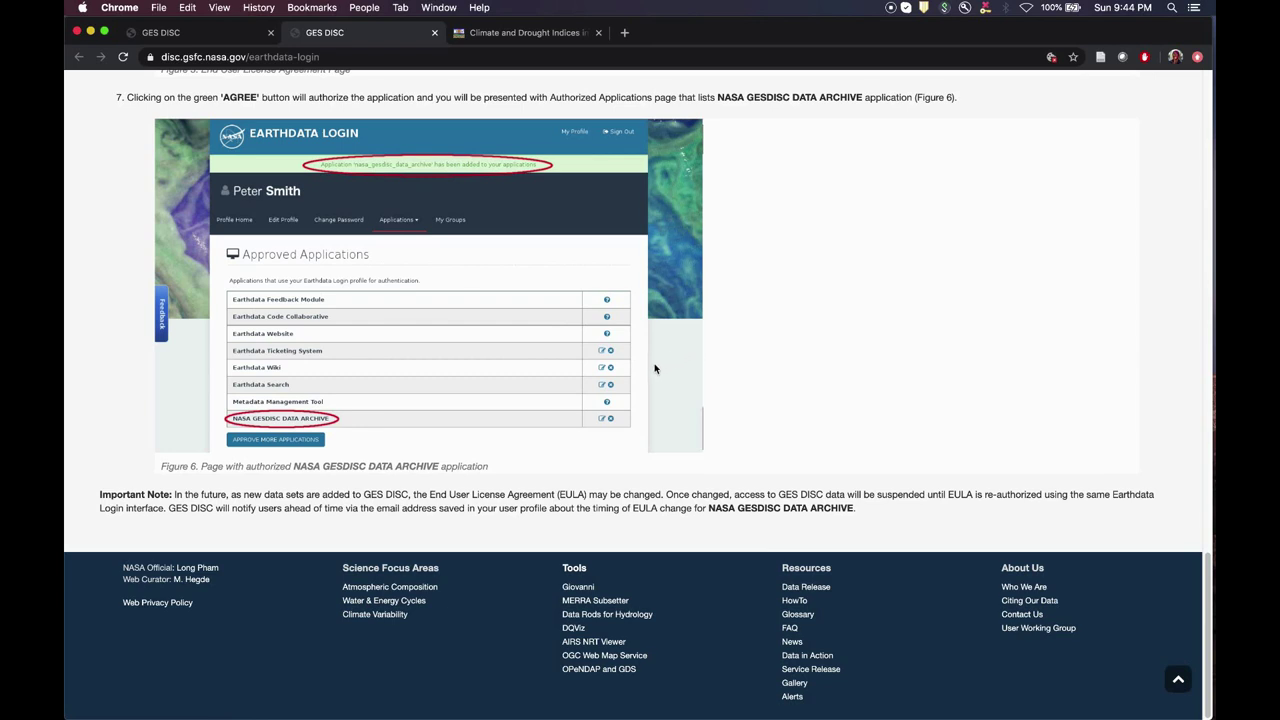
# Return to the dataset's data file links and download the list of links from the download instructions
pyautogui.click(222, 36)
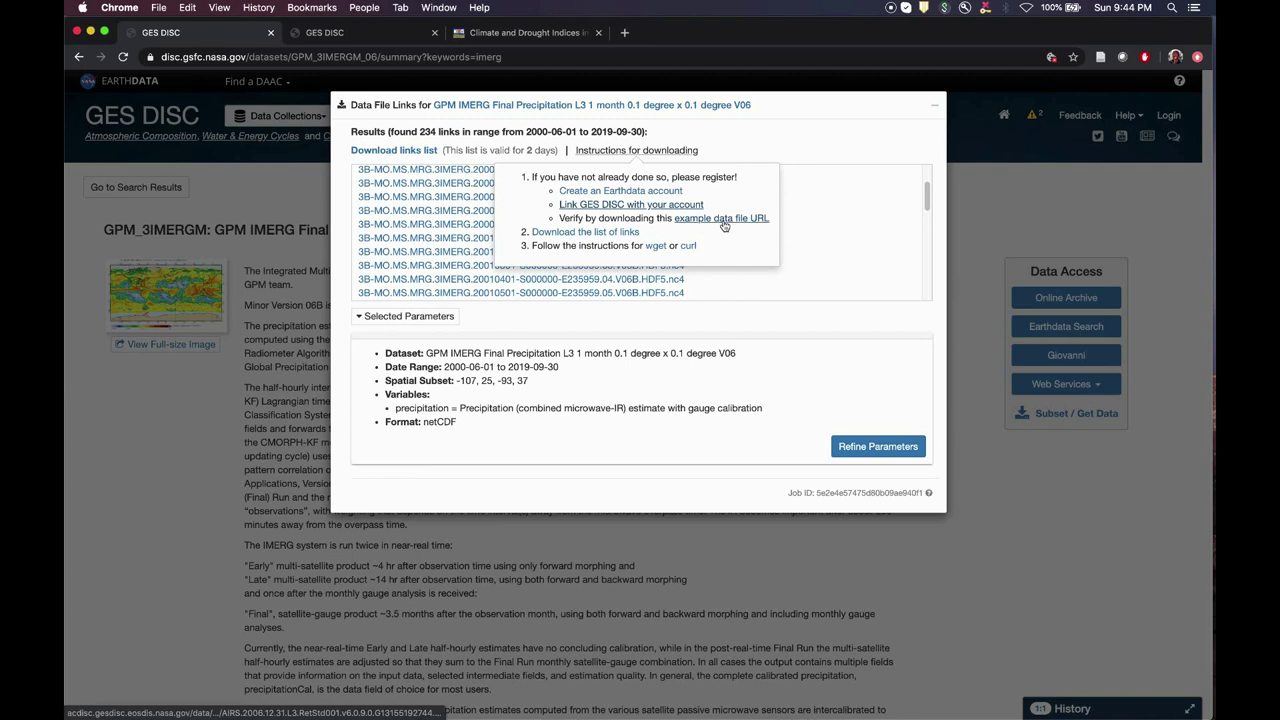
pyautogui.click(632, 233)
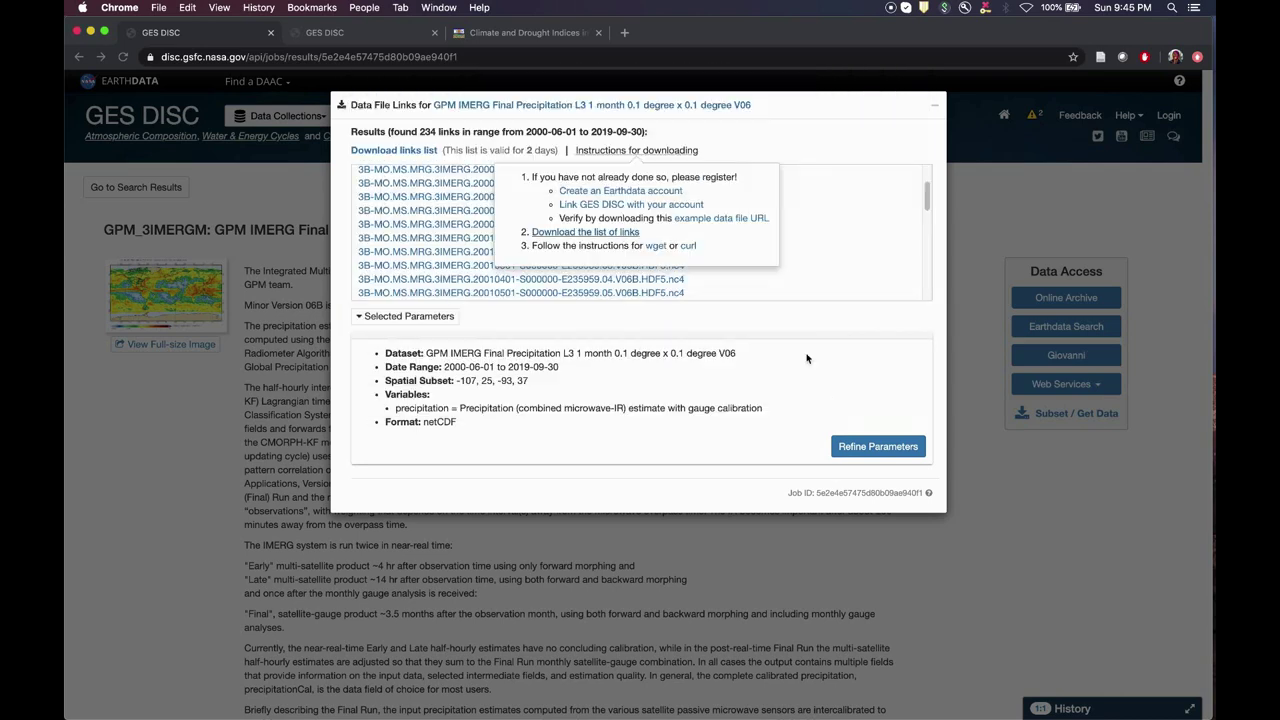
# Open the wget download instructions, read through the Windows and Mac/Linux wget and curl sections, and minimize the browser
pyautogui.click(655, 246)
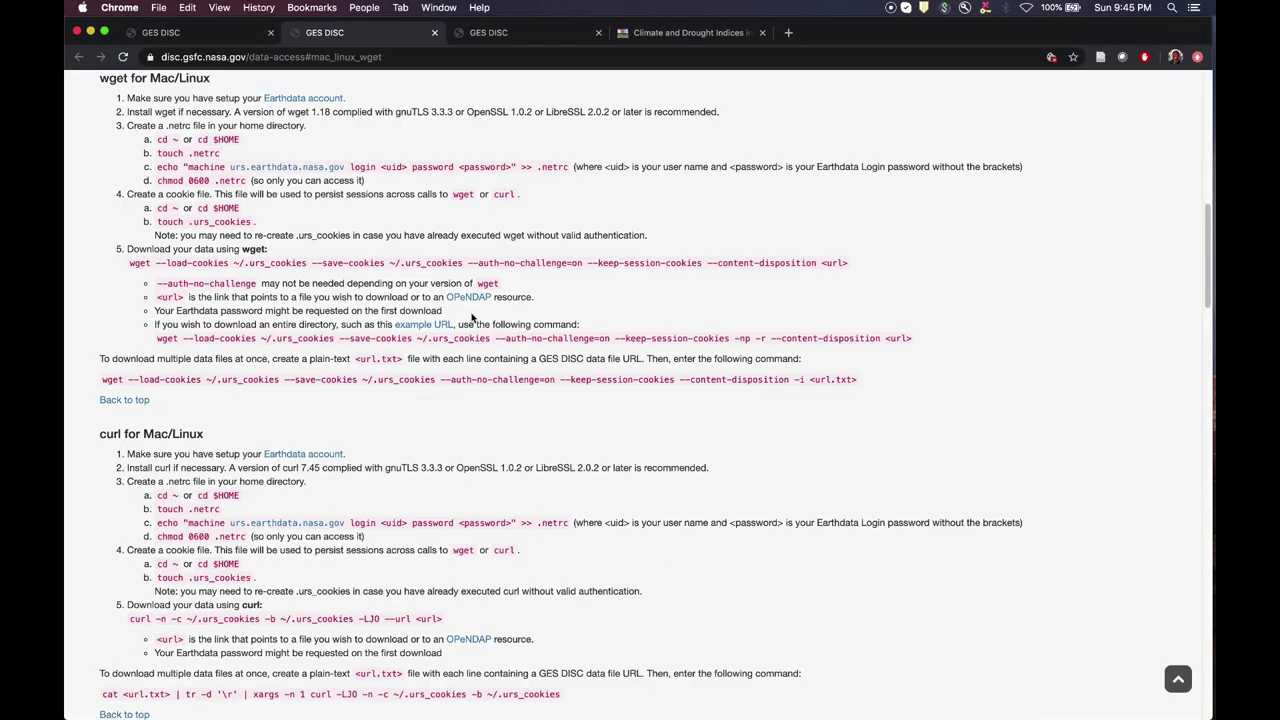
pyautogui.scroll(5, 479, 318)
pyautogui.scroll(3, 470, 318)
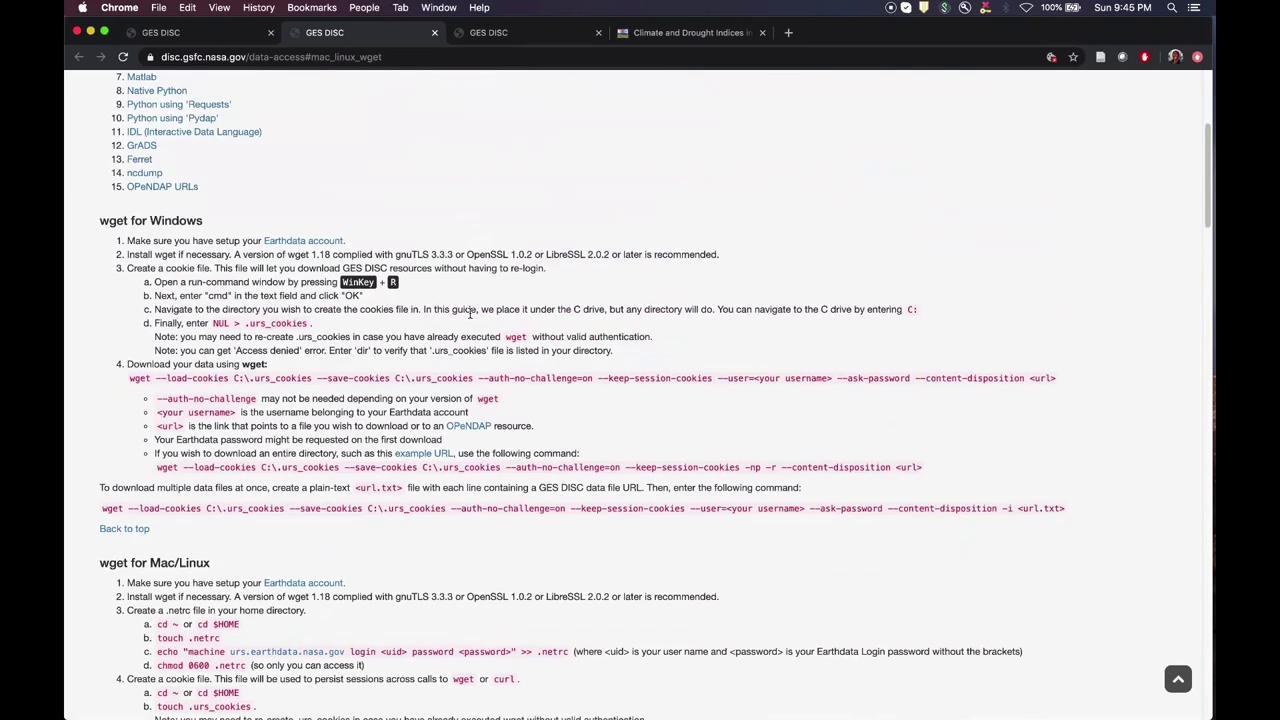
pyautogui.scroll(-1, 470, 316)
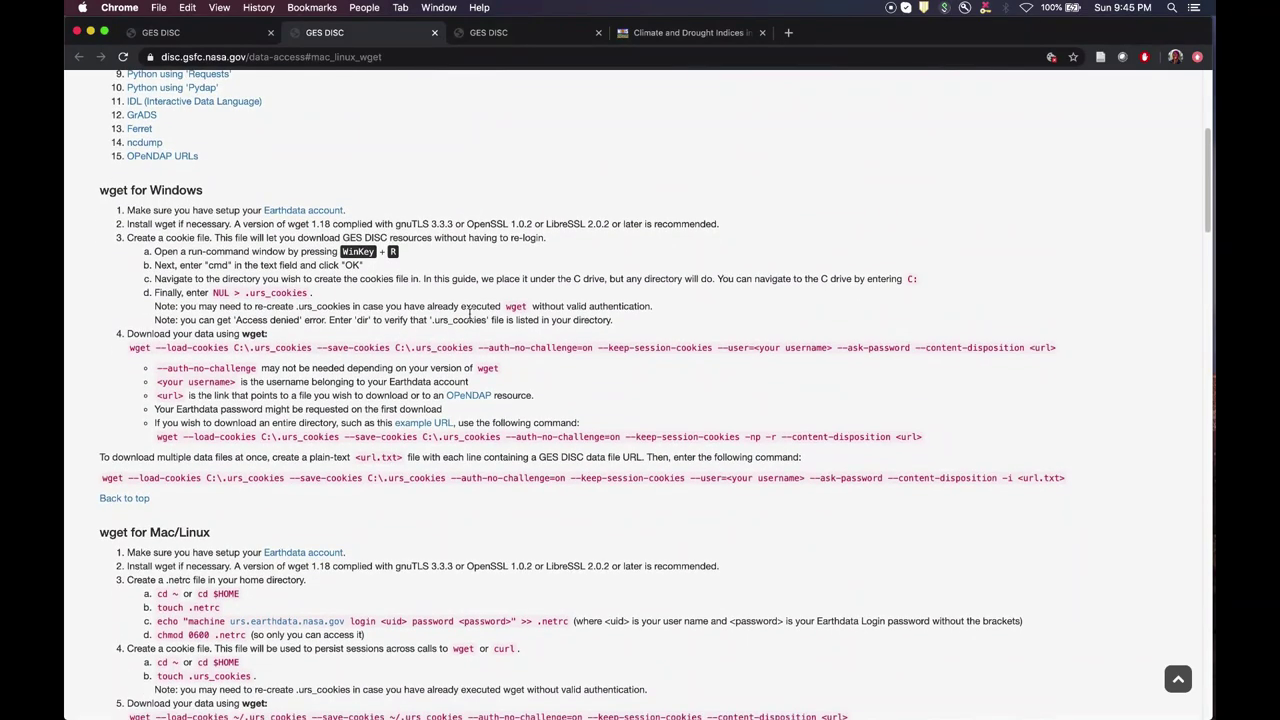
pyautogui.scroll(-6, 470, 318)
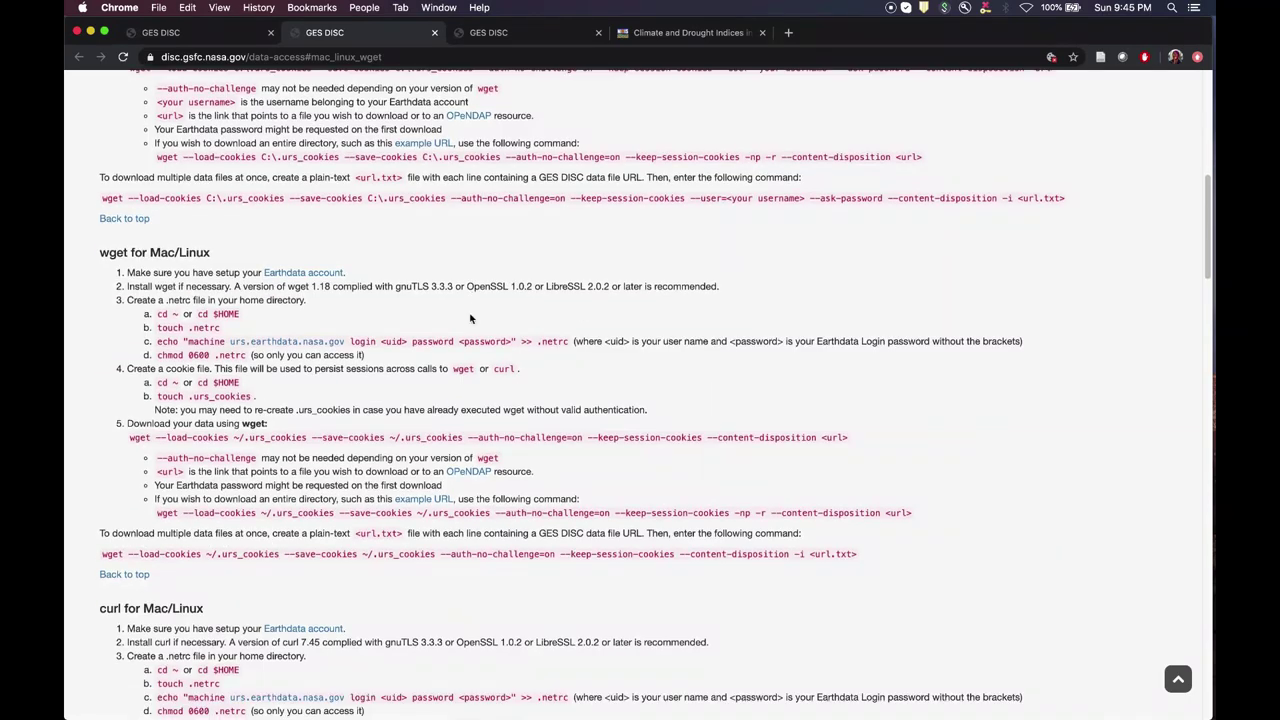
pyautogui.scroll(-9, 470, 318)
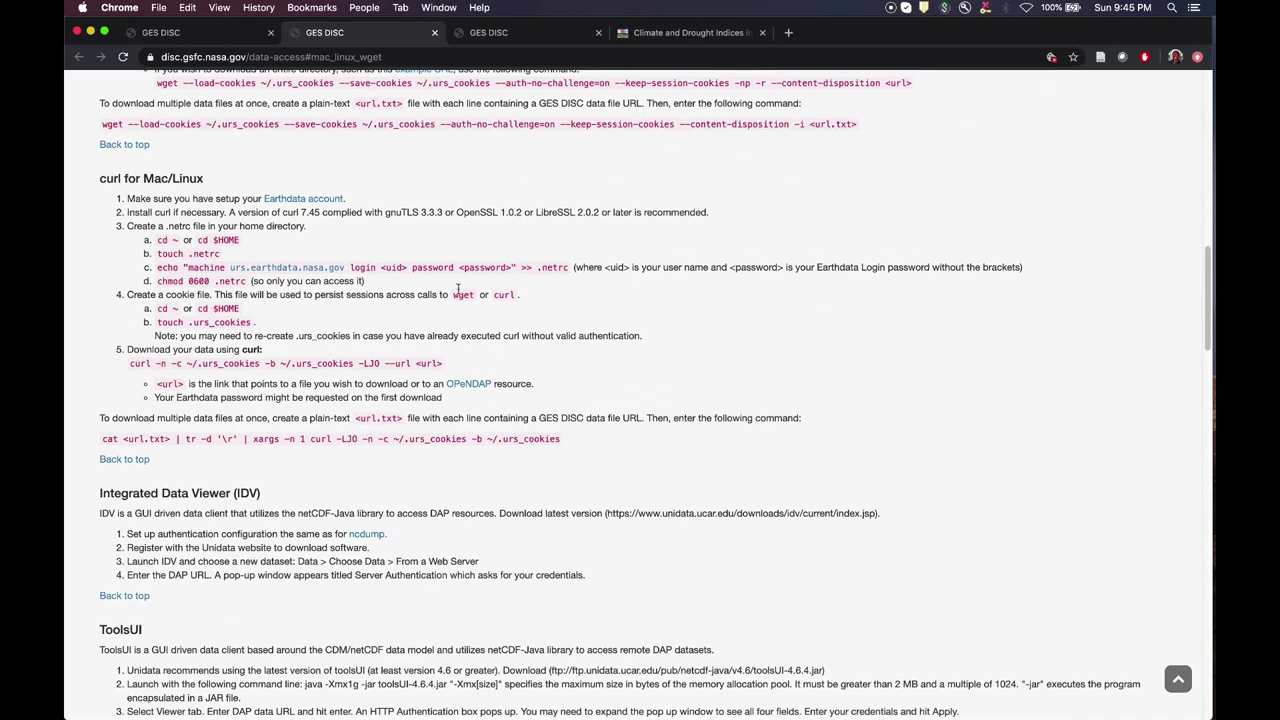
pyautogui.click(91, 32)
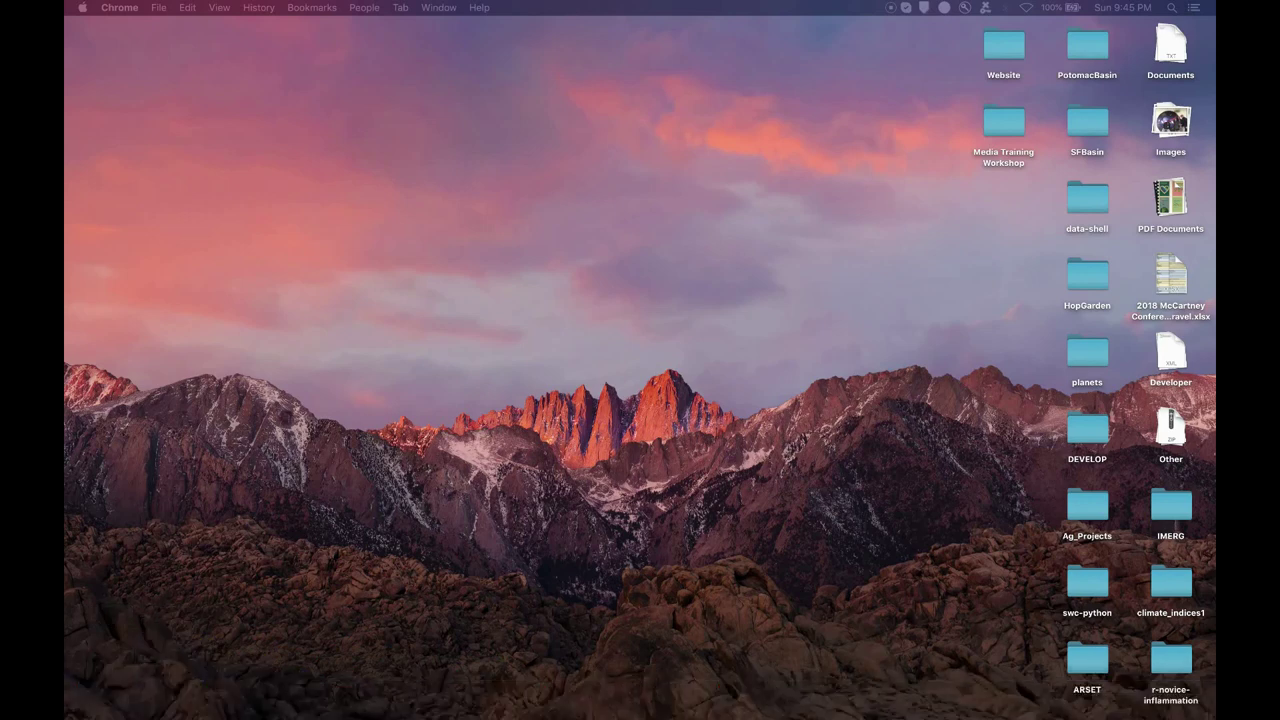
# In Finder, open the IMERG folder on the Desktop and look through the downloaded monthly nc4 files
pyautogui.moveTo(64, 168); pyautogui.dragTo(325, 148)
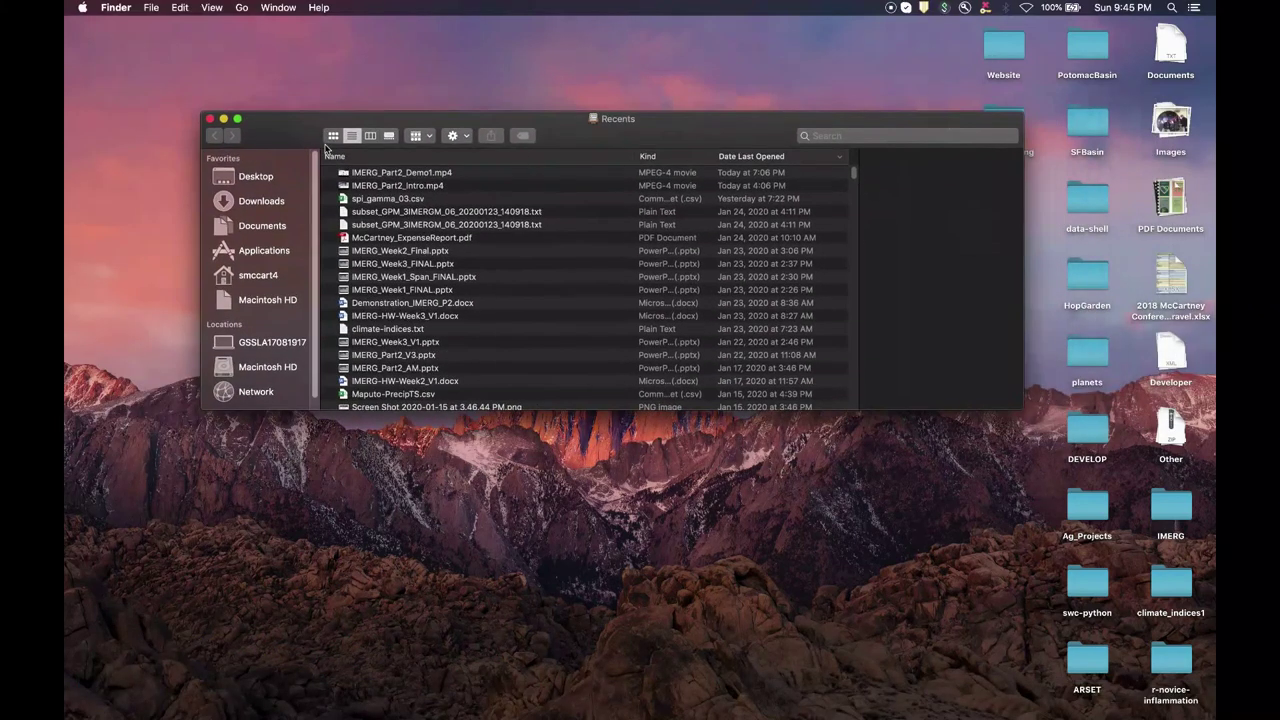
pyautogui.click(259, 180)
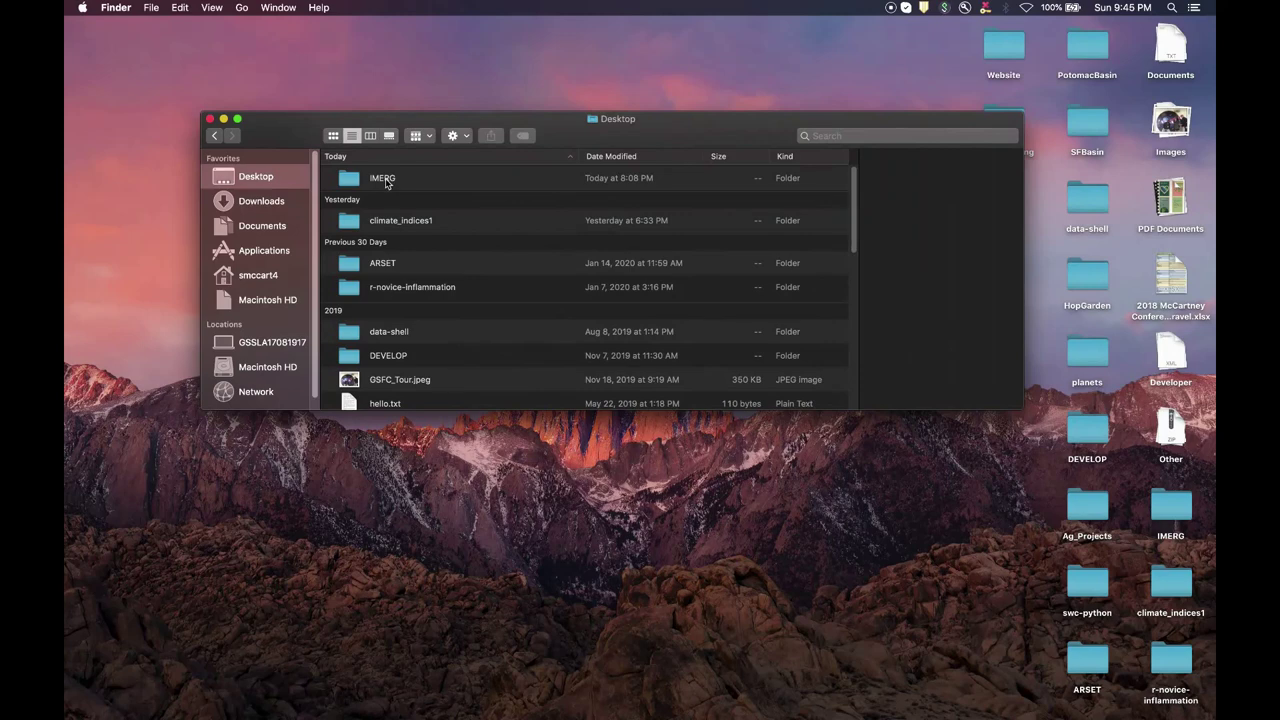
pyautogui.doubleClick(386, 182)
pyautogui.scroll(-5, 428, 228)
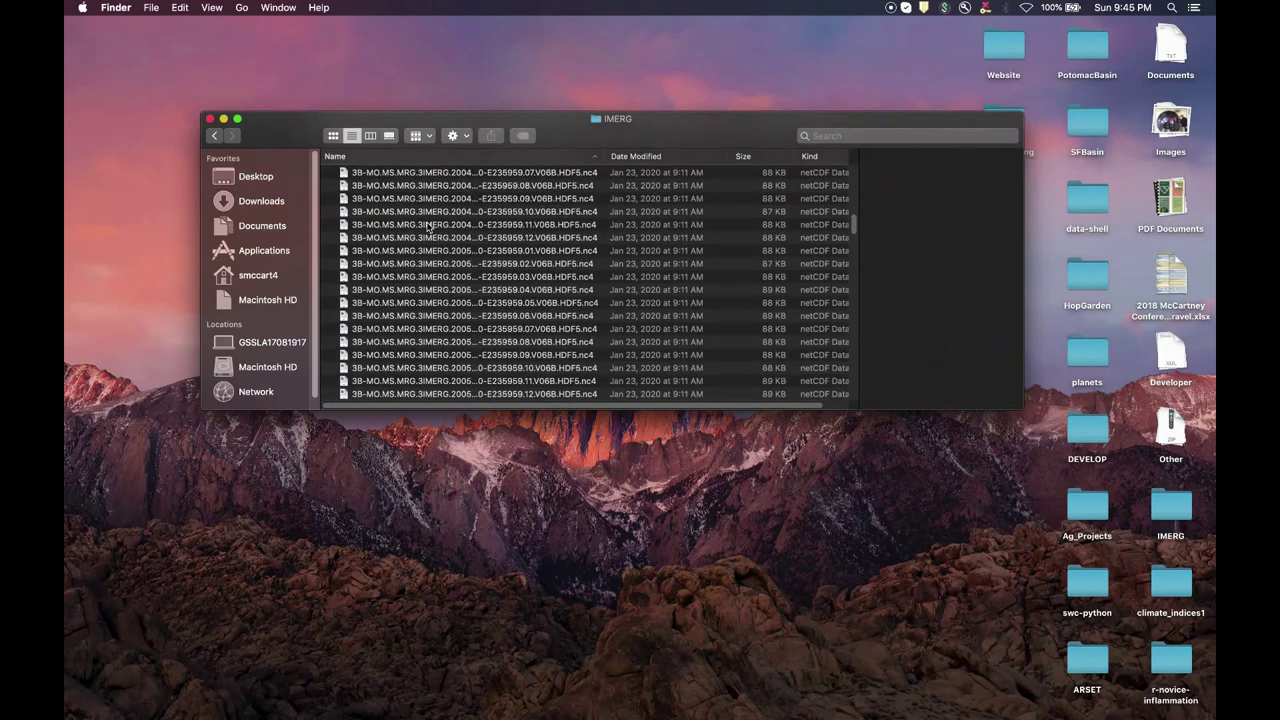
pyautogui.scroll(-20, 428, 228)
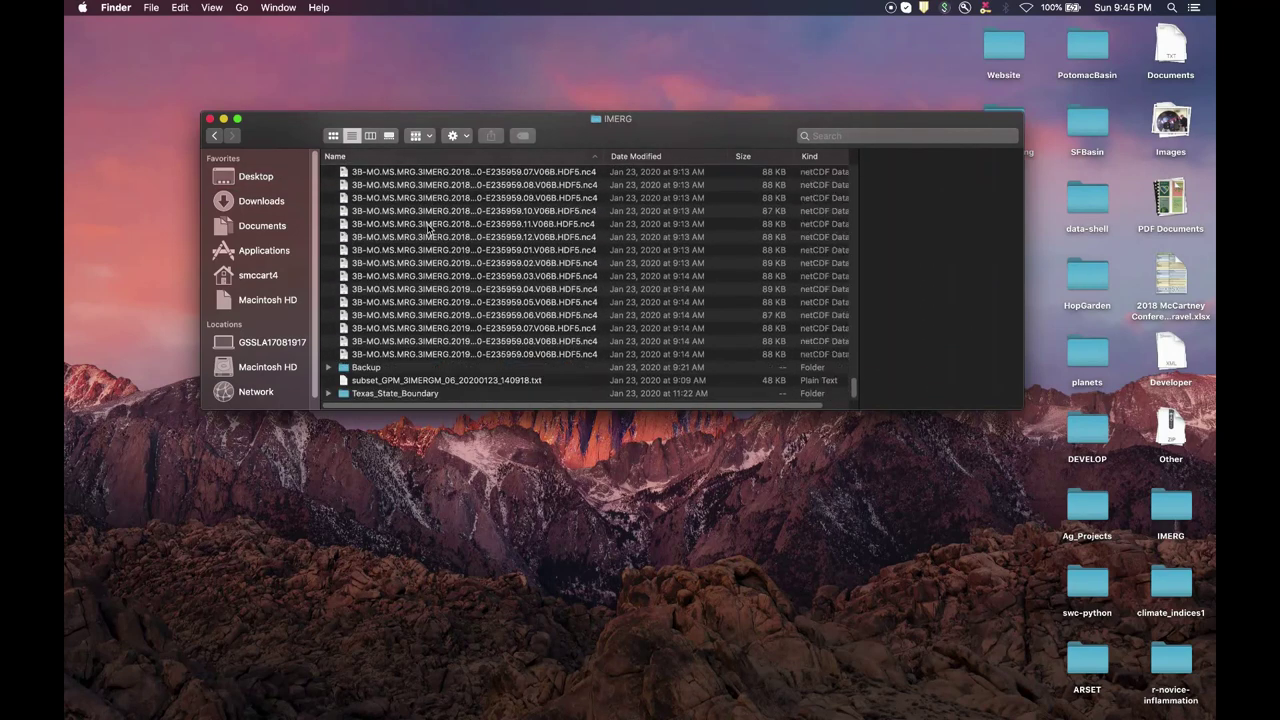
# Expand the Backup folder to check its copies of the nc4 files, collapse it, and close the Finder window
pyautogui.click(362, 369)
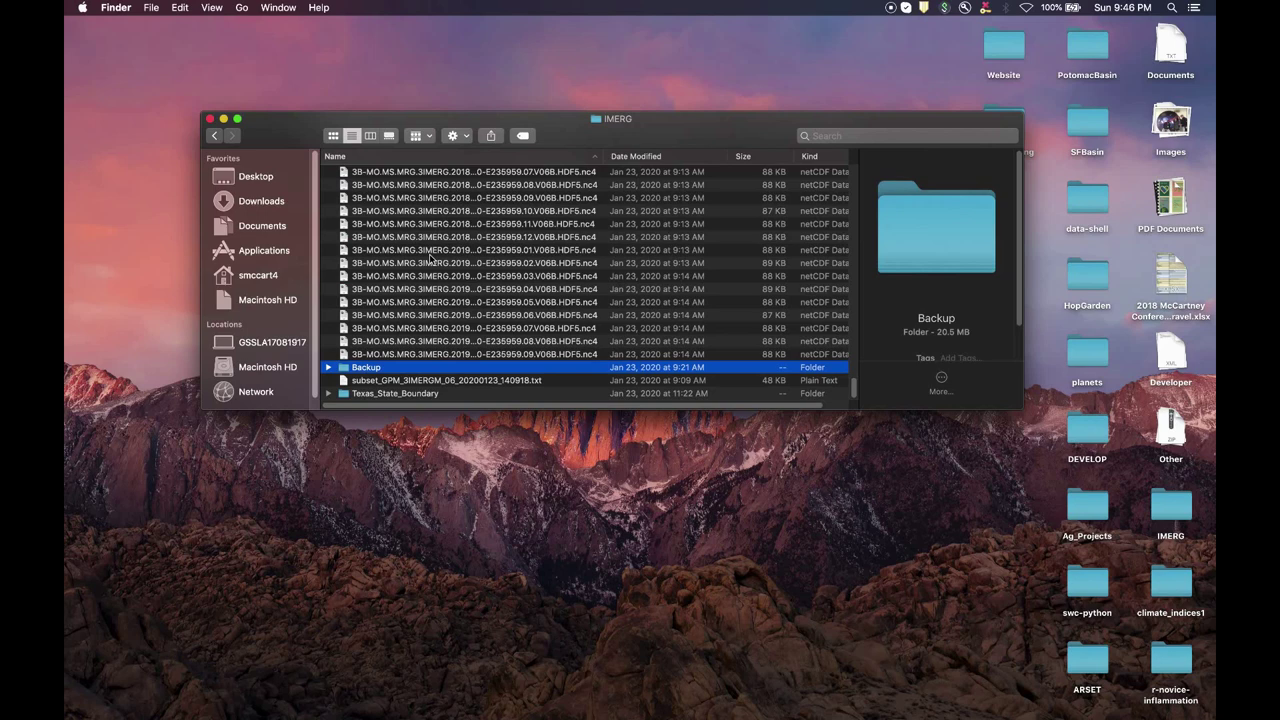
pyautogui.click(329, 368)
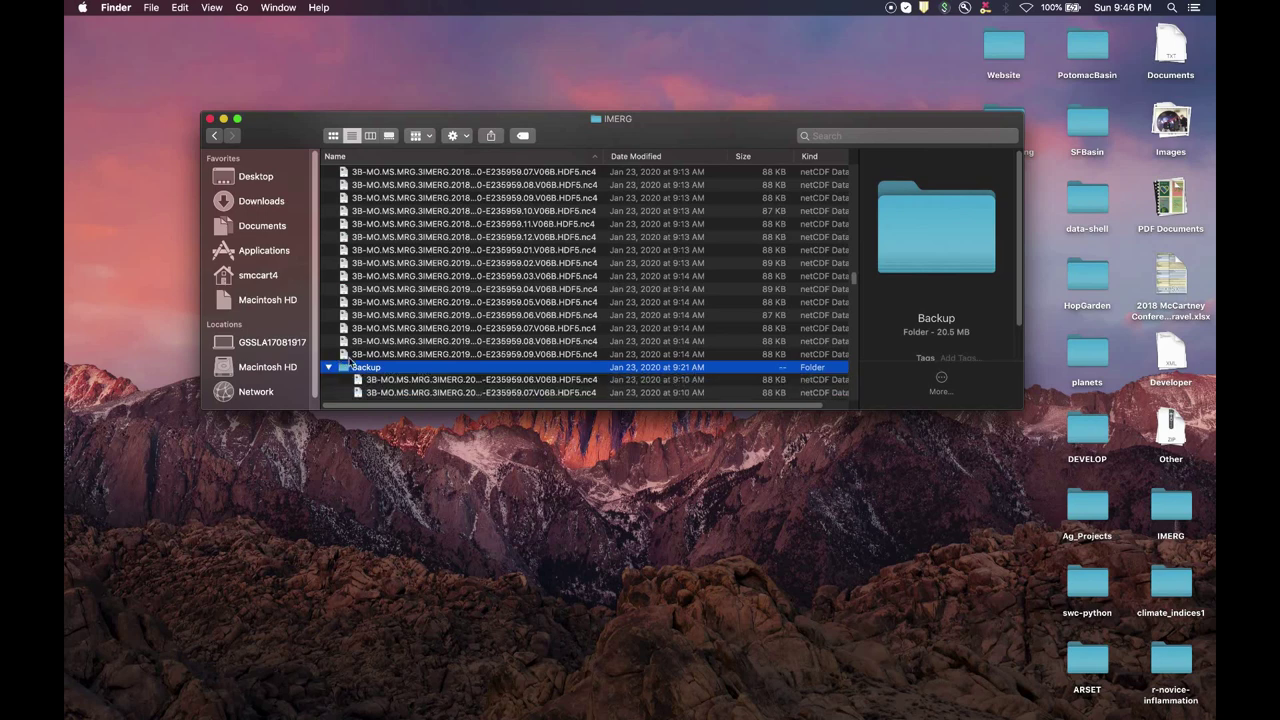
pyautogui.scroll(-5, 405, 388)
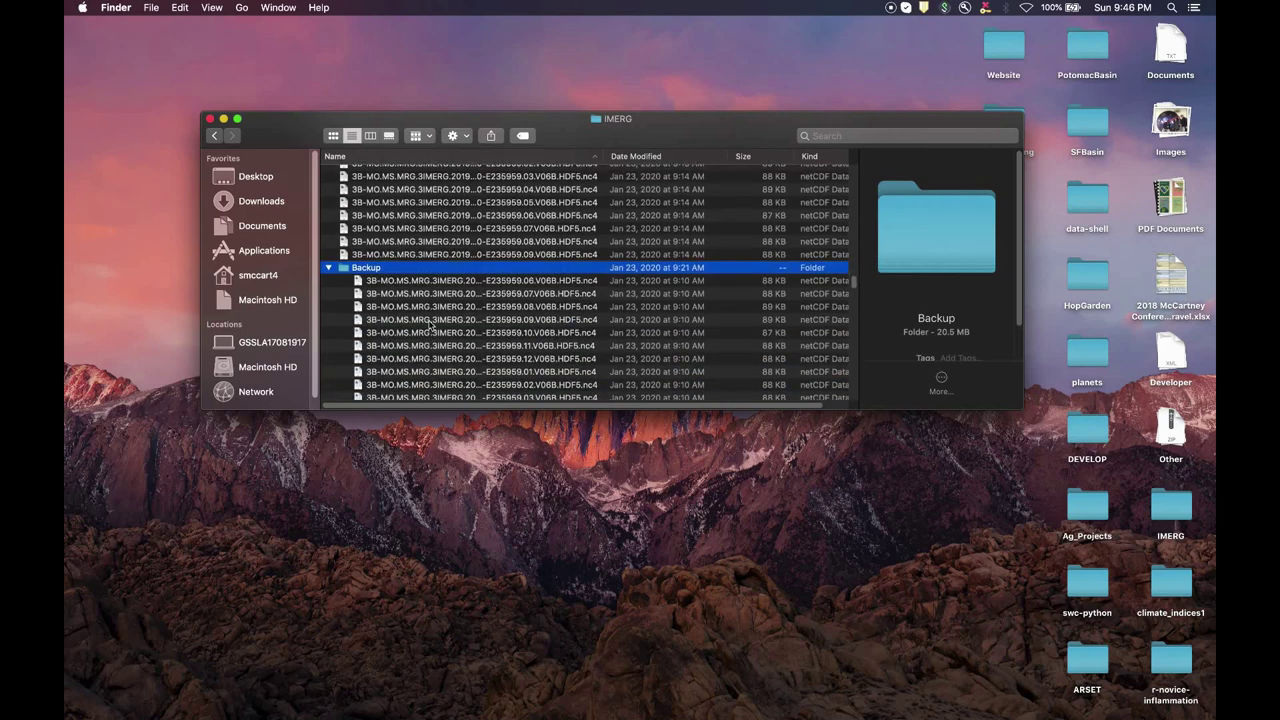
pyautogui.click(327, 268)
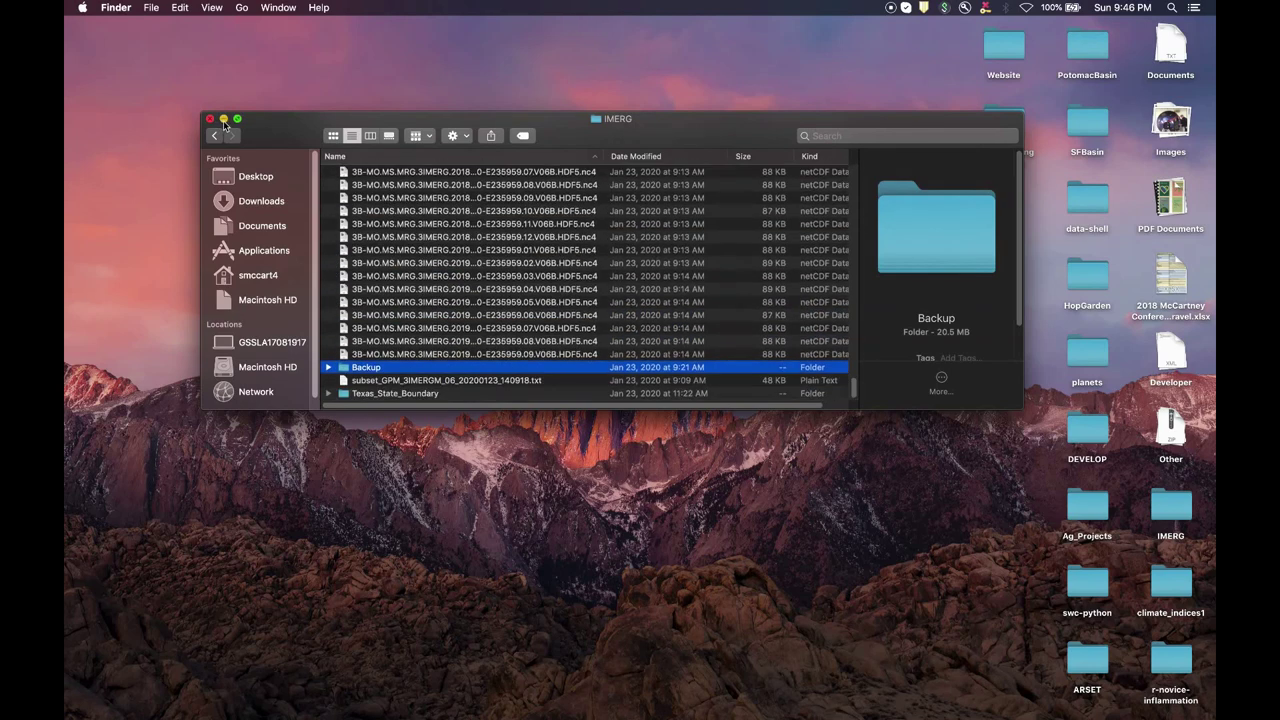
pyautogui.click(210, 119)
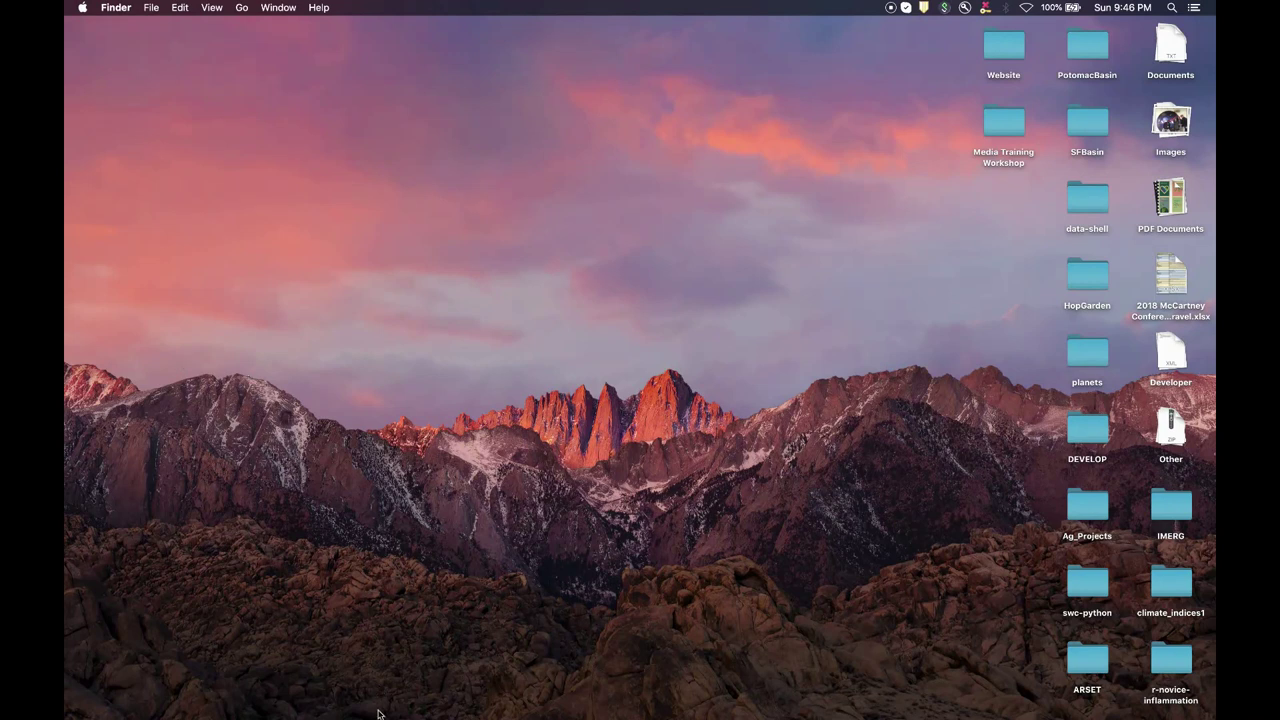
# Open Terminal and enlarge its text five steps for readability
pyautogui.moveTo(378, 715)
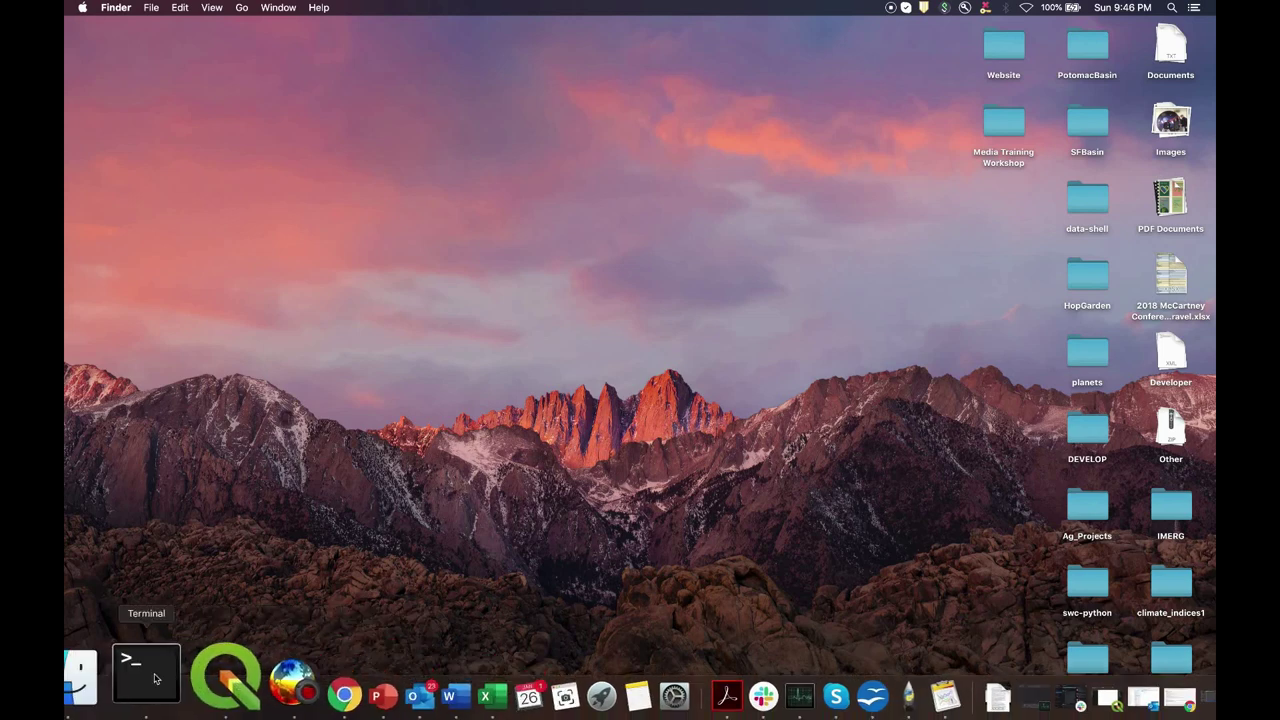
pyautogui.click(155, 679)
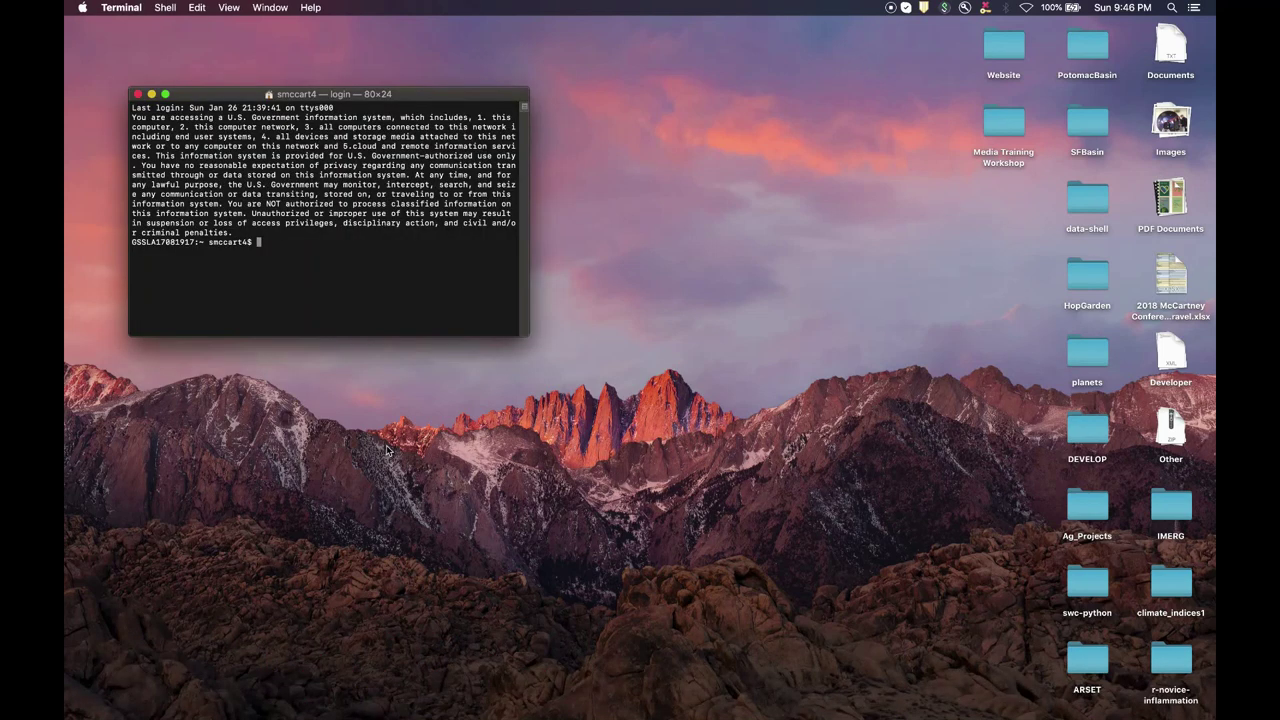
pyautogui.press('super+plus')
pyautogui.press('super+plus')
pyautogui.press('super+plus')
pyautogui.press('super+plus')
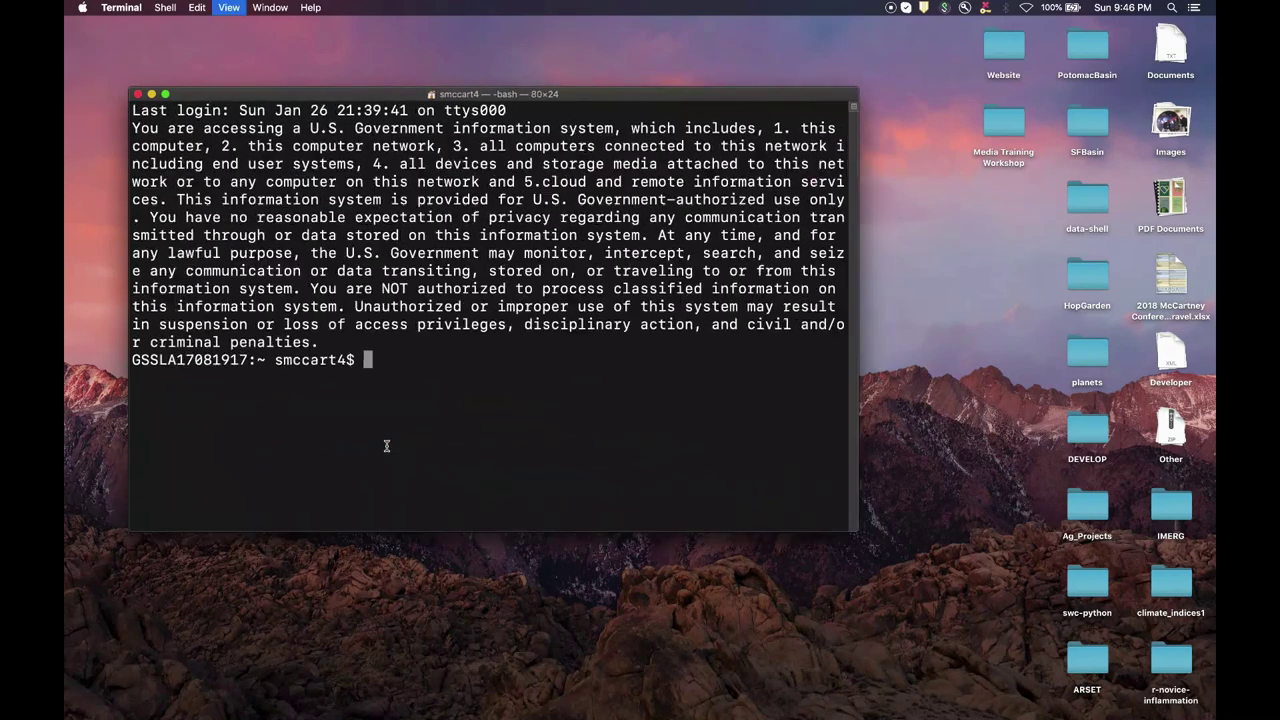
pyautogui.press('super+plus')
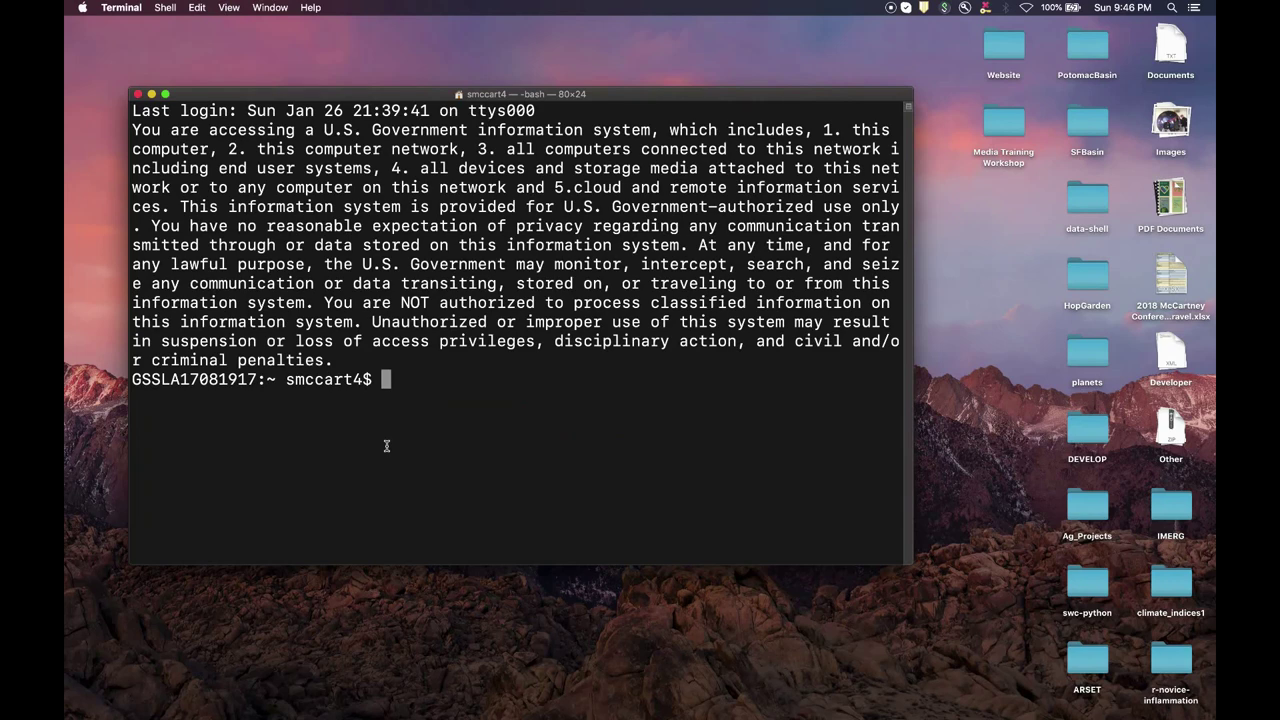
# Change the working directory to Desktop/IMERG
pyautogui.write('cd Desktop/IM')
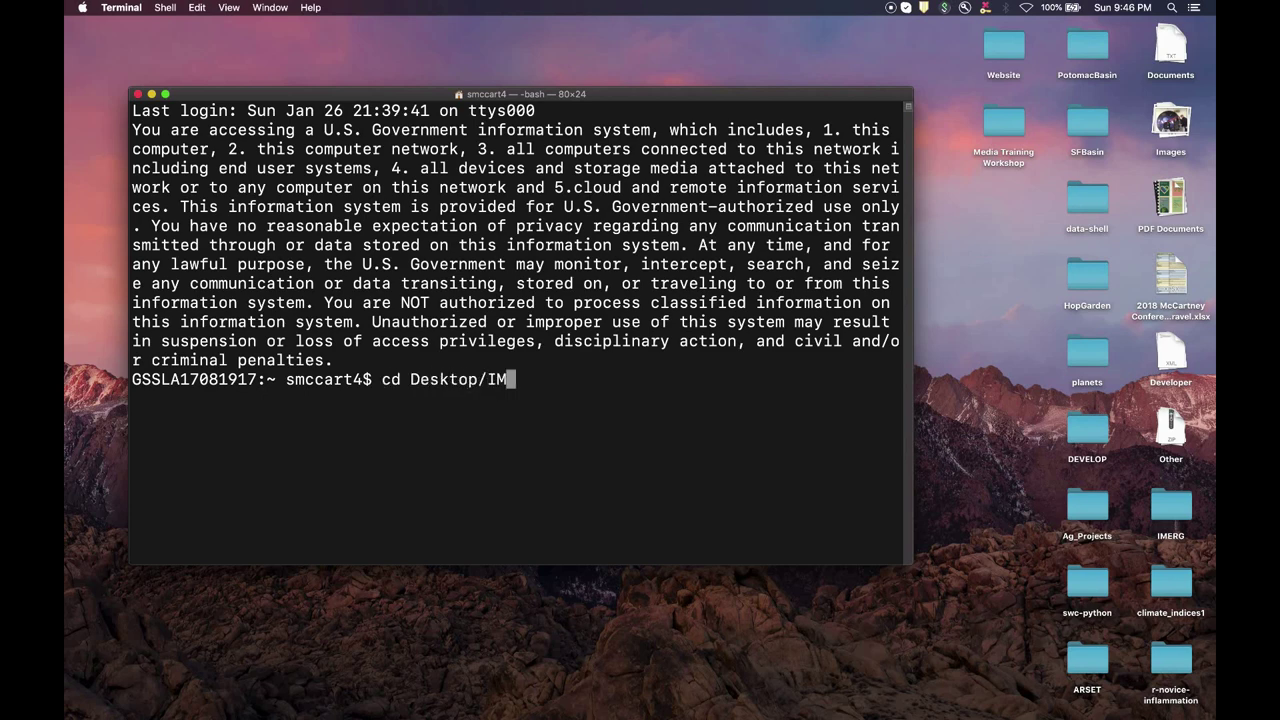
pyautogui.write('ERG')
pyautogui.press('Return')
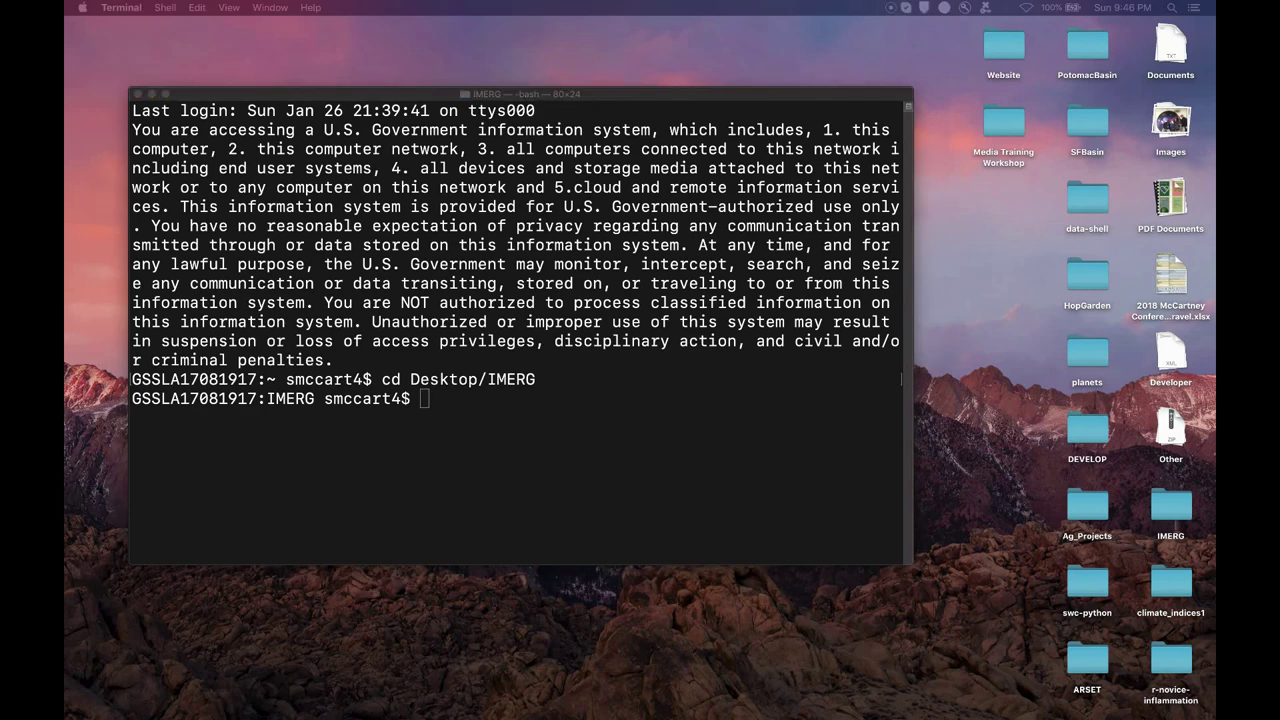
# Print the header of 3B-MO.MS.MRG.3IMERG.20000601-S000000-E235959.06.V06B.HDF5.nc4 using ncdump with the -h option
pyautogui.click(466, 403)
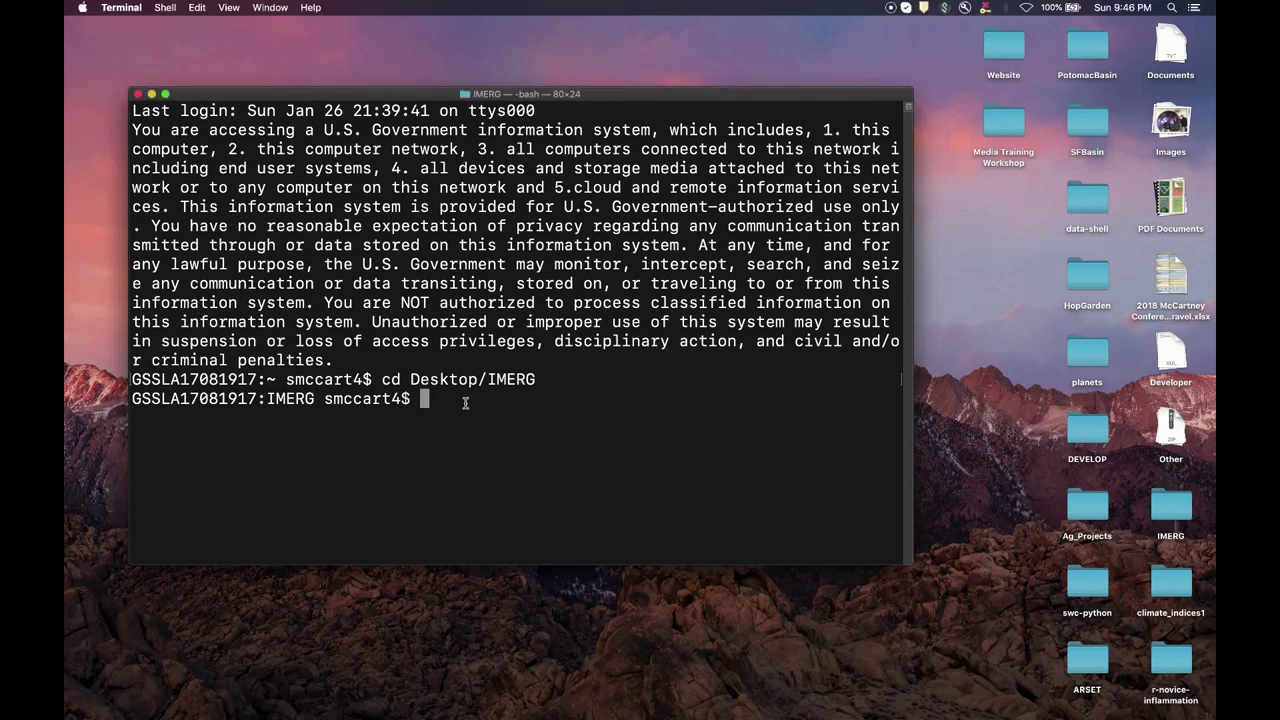
pyautogui.write('ncdump -h 3B-MO.MS.MRG.3IMERG.20000601-S000000-E235959.06.V06B.HDF5.nc4')
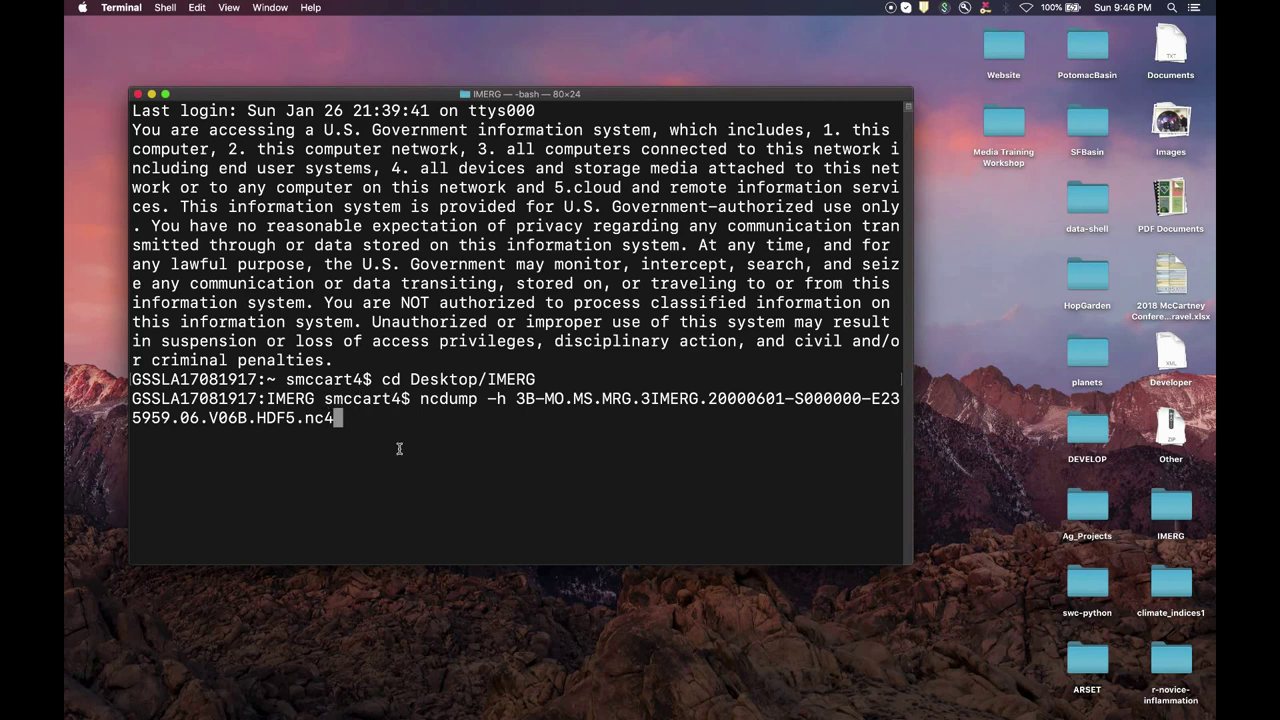
pyautogui.moveTo(487, 398); pyautogui.dragTo(510, 398)
pyautogui.press('Return')
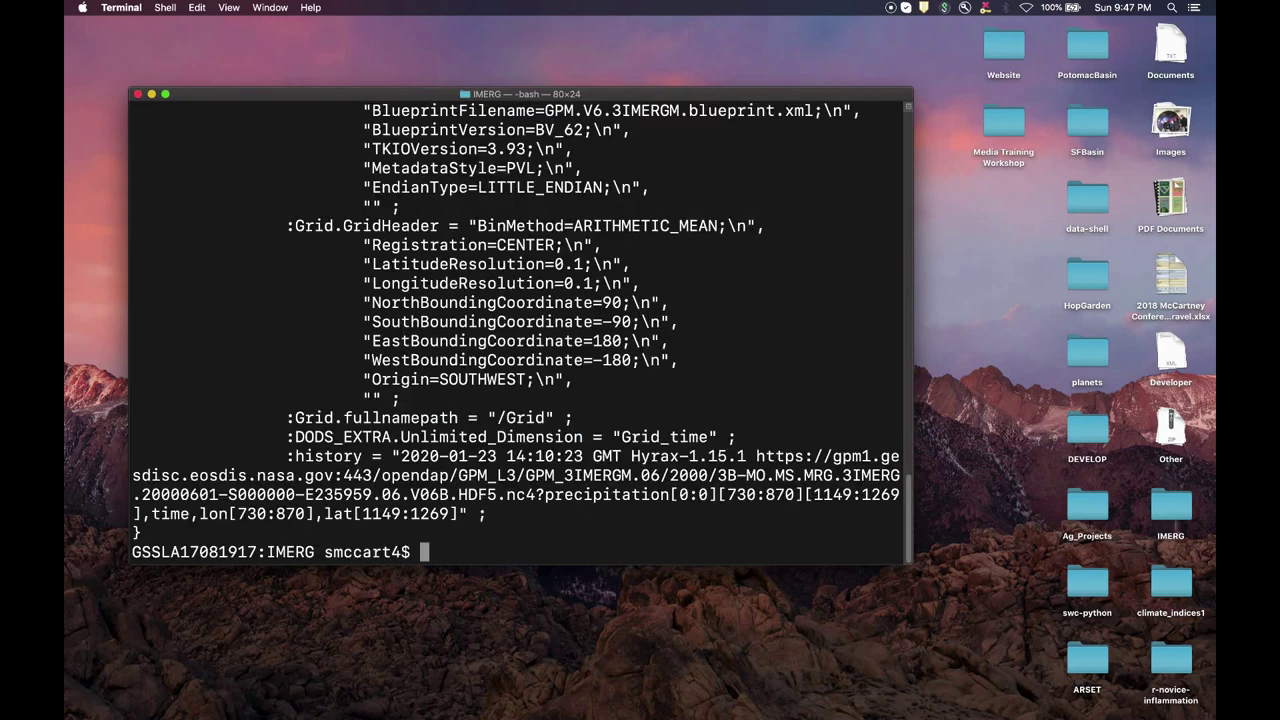
# Examine the printed netCDF header from its dimensions through the precipitation, lat, lon and time variable attributes
pyautogui.scroll(10, 506, 440)
pyautogui.scroll(15, 504, 432)
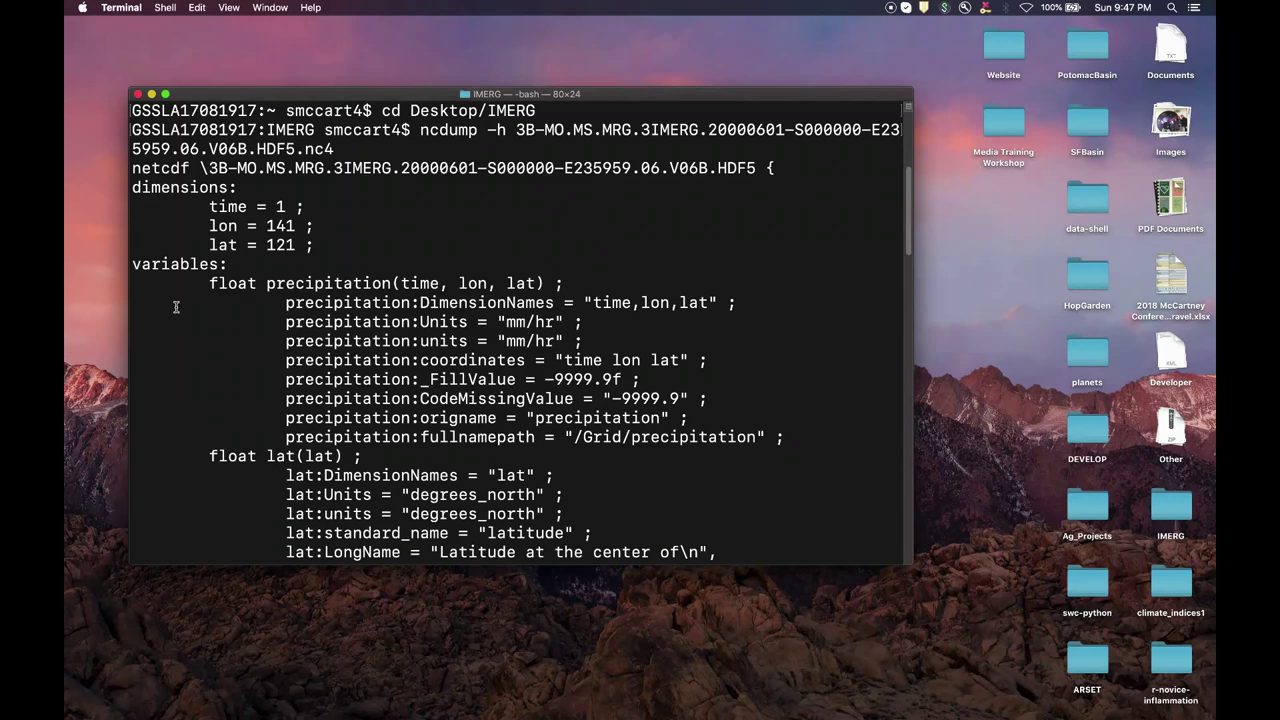
pyautogui.moveTo(340, 250); pyautogui.dragTo(132, 190)
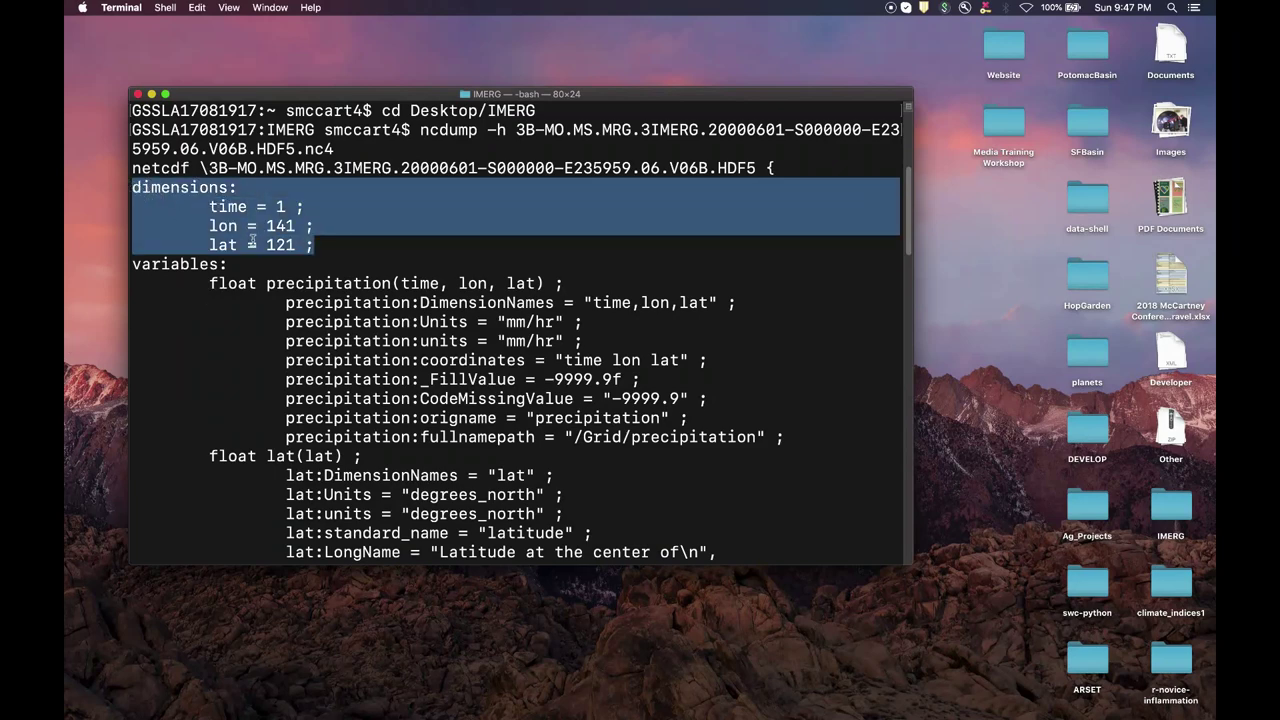
pyautogui.click(464, 378)
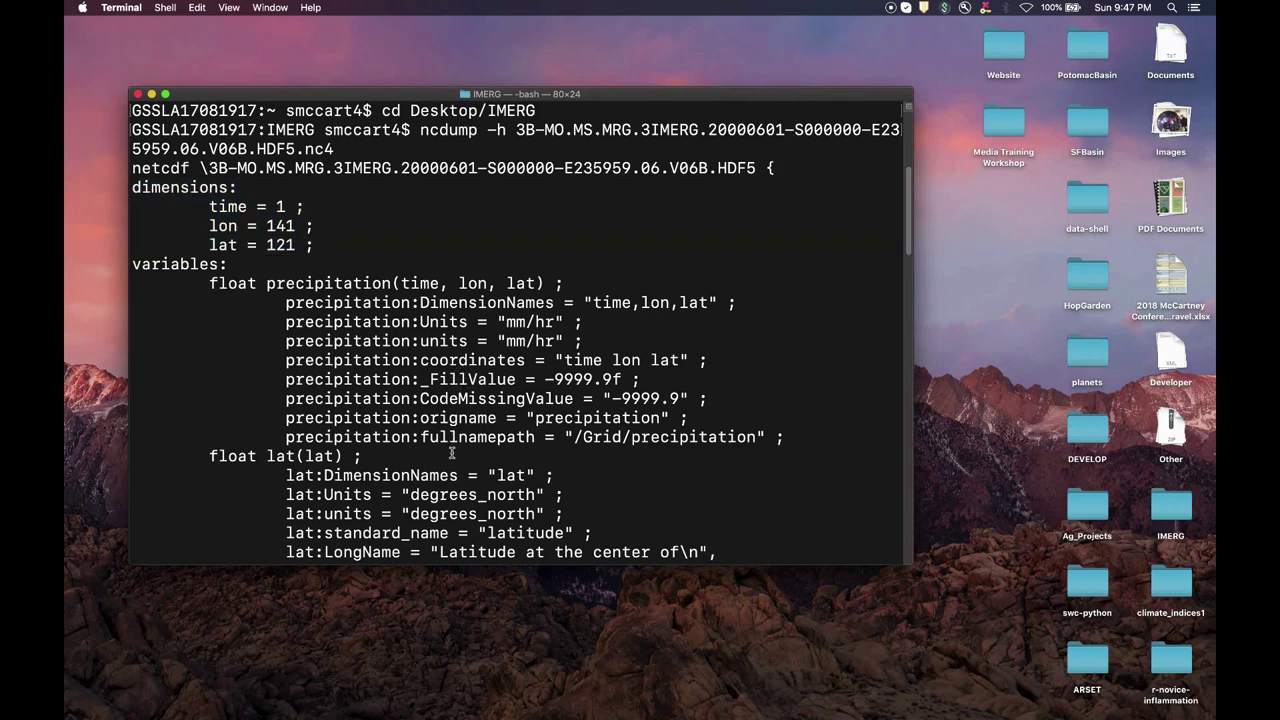
pyautogui.scroll(-5, 449, 480)
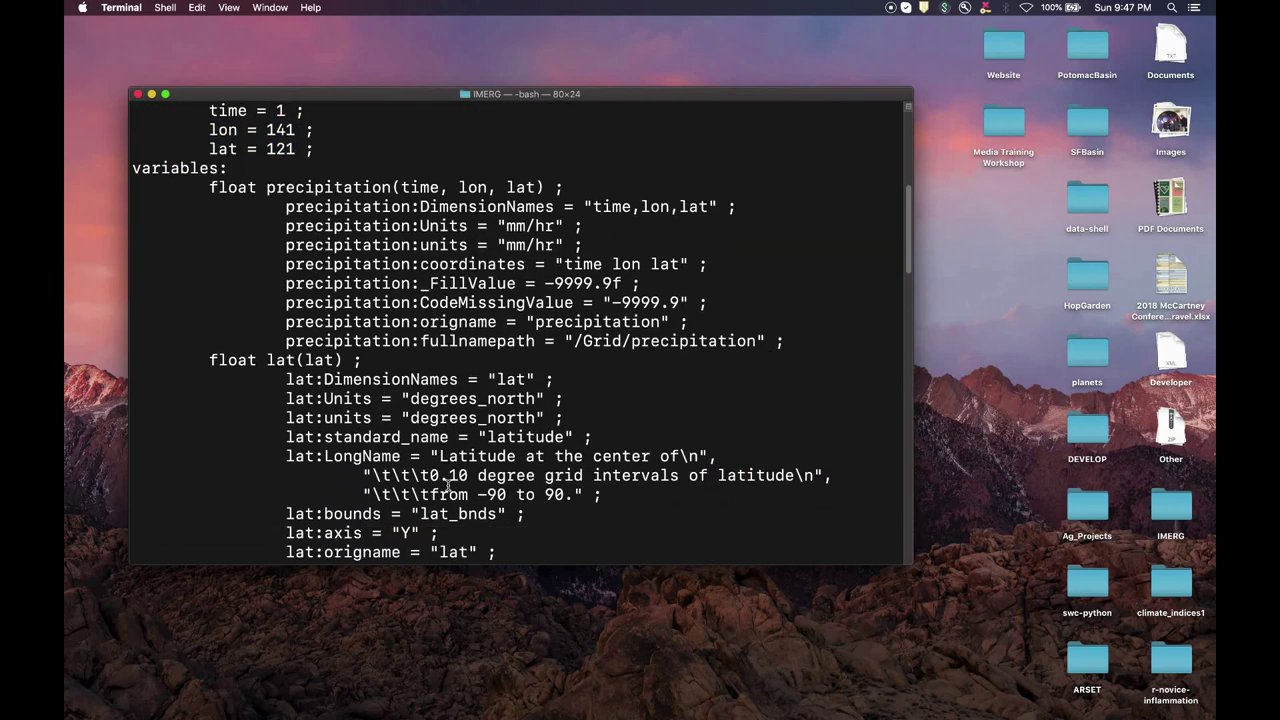
pyautogui.scroll(-7, 448, 485)
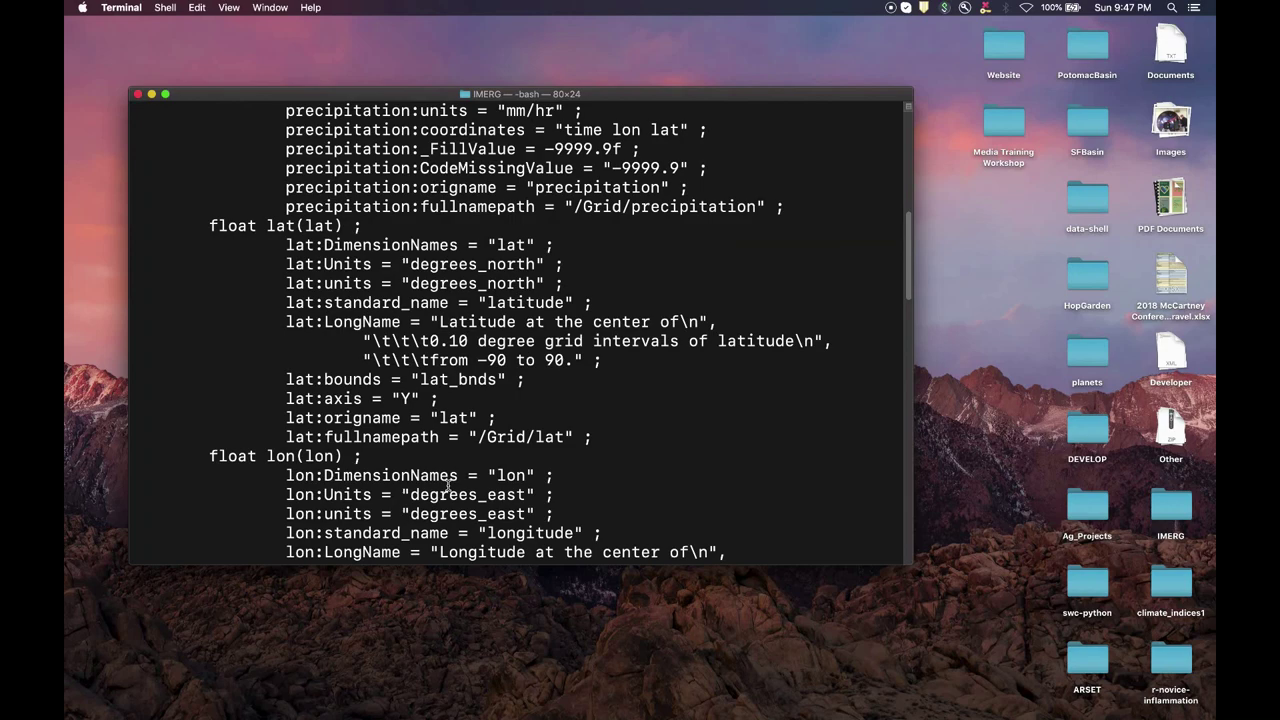
pyautogui.scroll(-12, 449, 485)
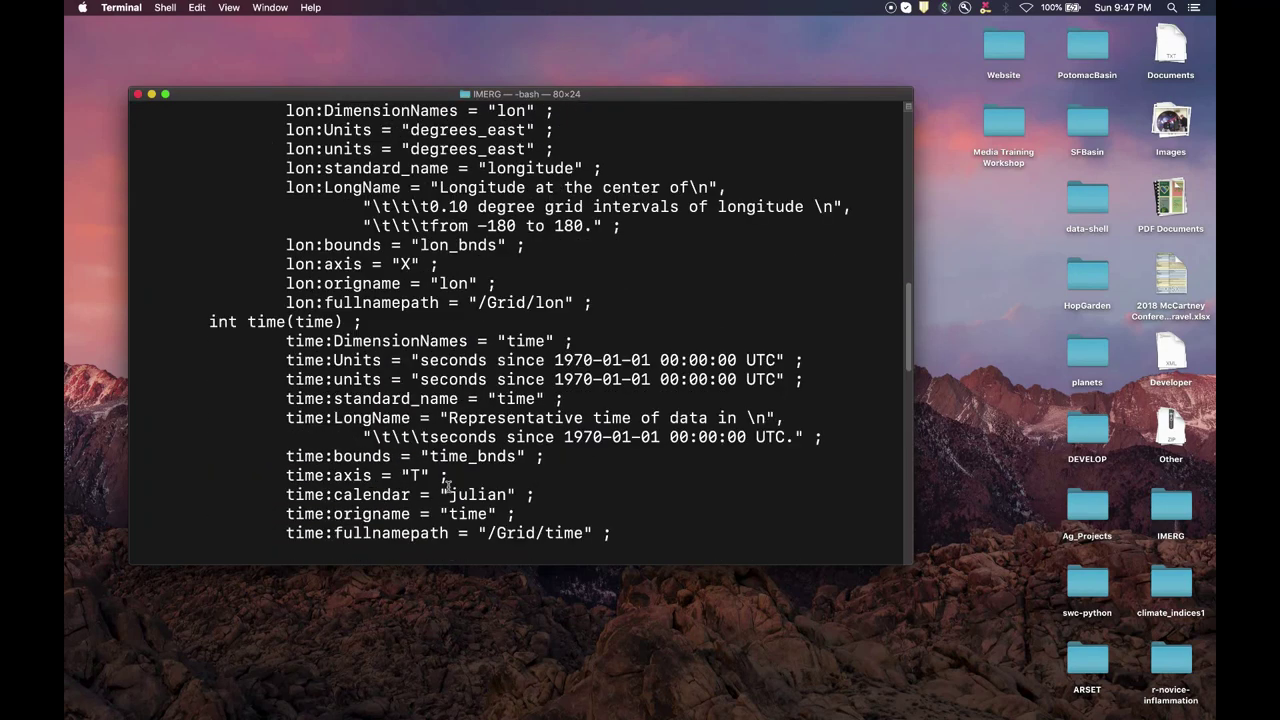